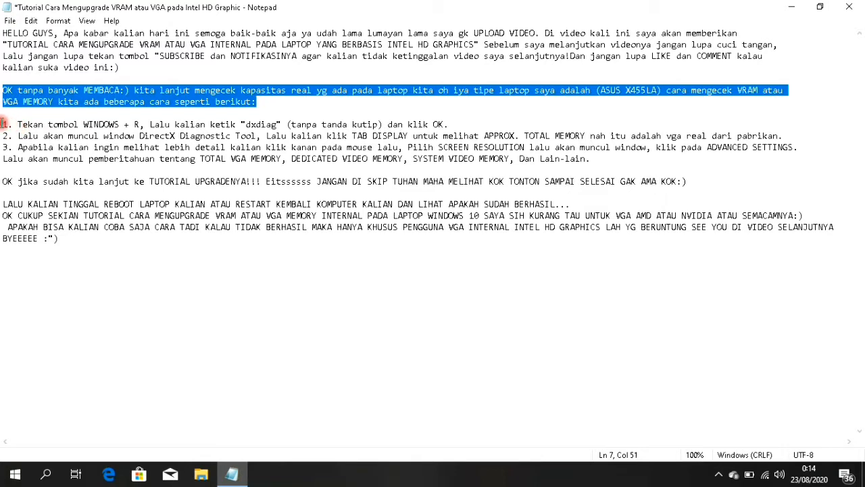
- Read the VRAM checking instructions and the line introducing the upgrade in the notes, and minimise the Notepad window
{"action": "left_click_drag", "start_coordinate": [4, 124], "coordinate": [798, 157]}
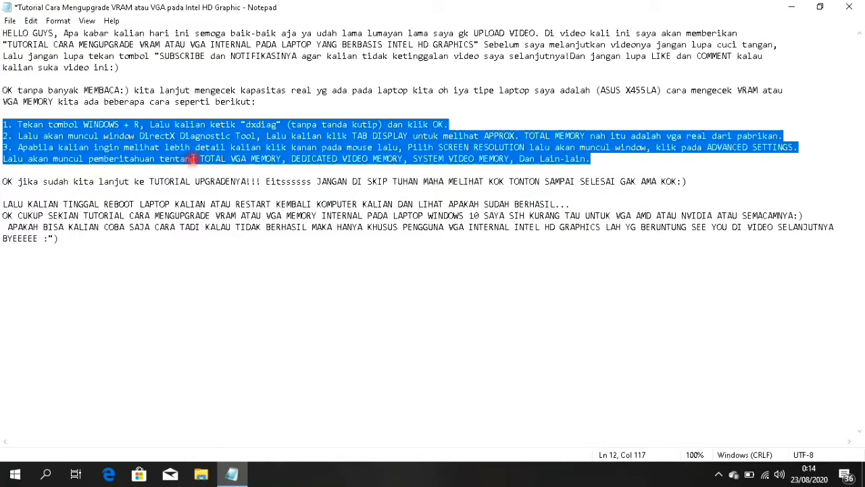
{"action": "left_click_drag", "start_coordinate": [2, 181], "coordinate": [687, 181]}
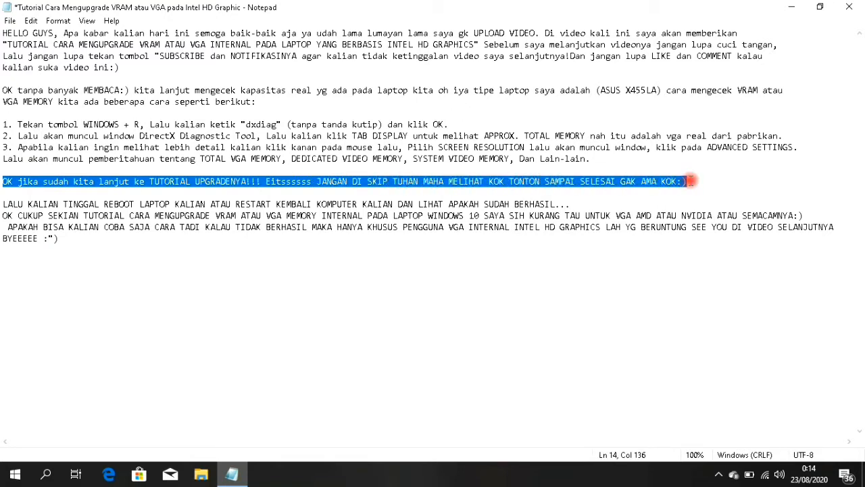
{"action": "left_click", "coordinate": [784, 8]}
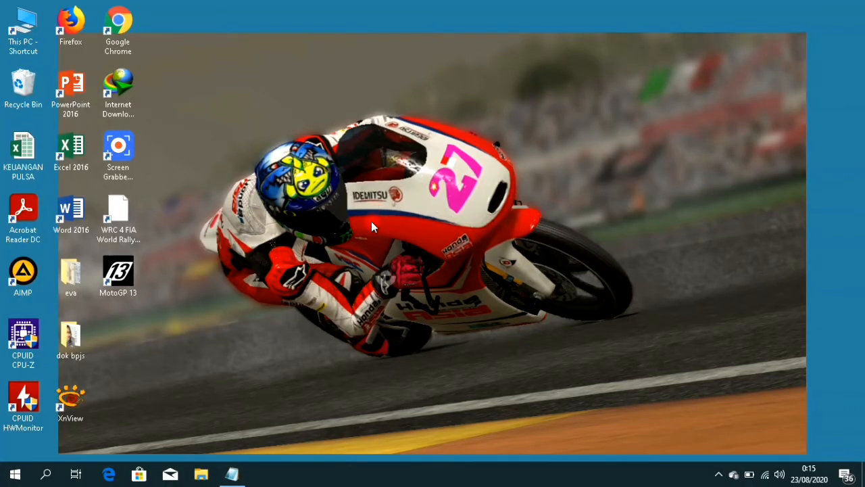
- Run dxdiag and examine the system information and the display adapter's memory in the DirectX Diagnostic Tool
{"action": "key", "text": "super+r"}
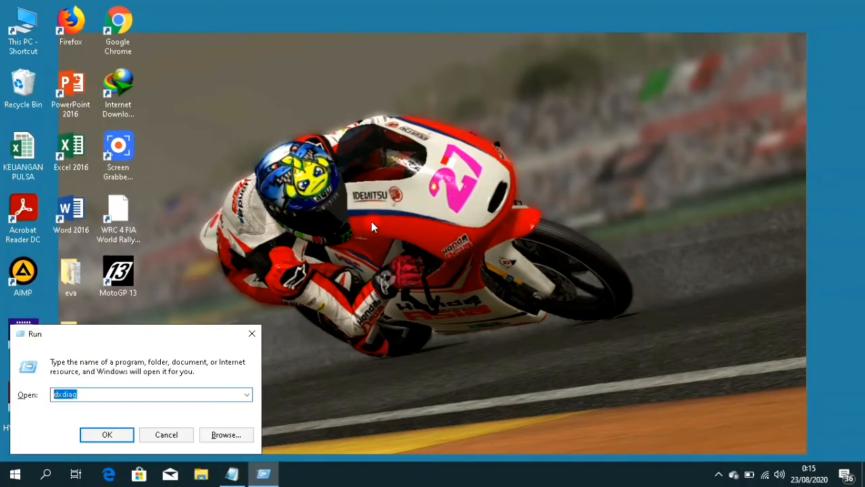
{"action": "key", "text": "Return"}
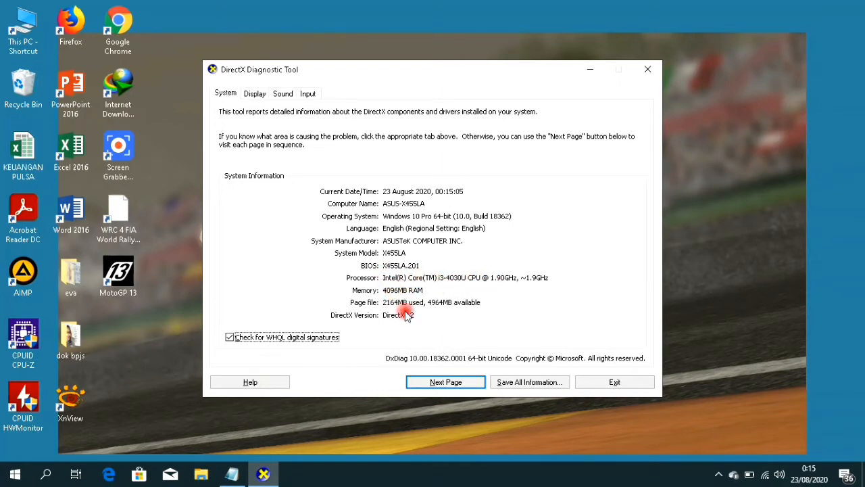
{"action": "left_click", "coordinate": [438, 380]}
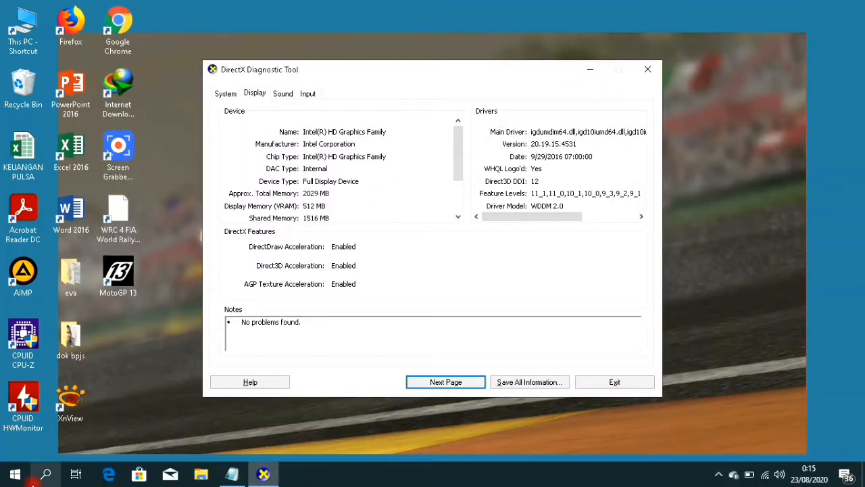
- Search Windows for "screen resolution" and open the Display settings
{"action": "left_click", "coordinate": [44, 474]}
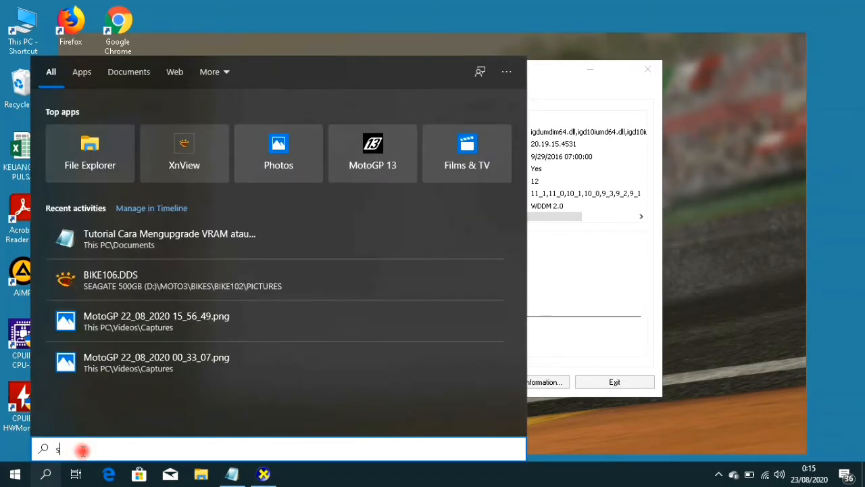
{"action": "type", "text": "screen"}
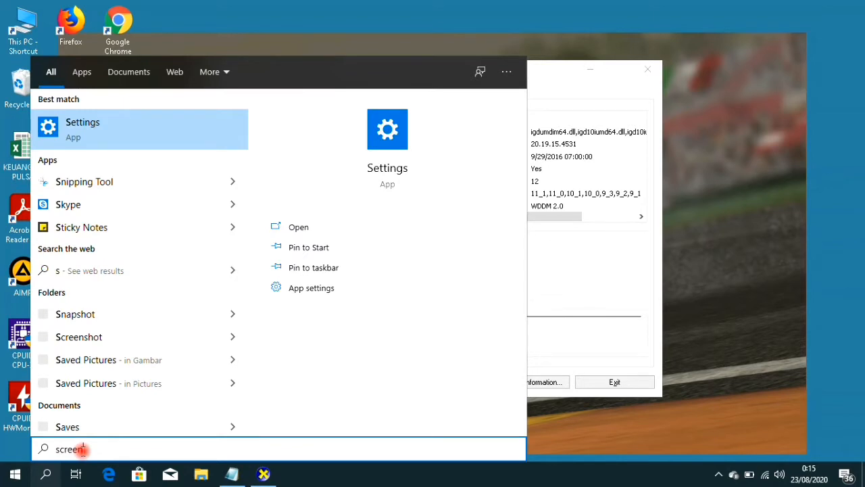
{"action": "type", "text": " re"}
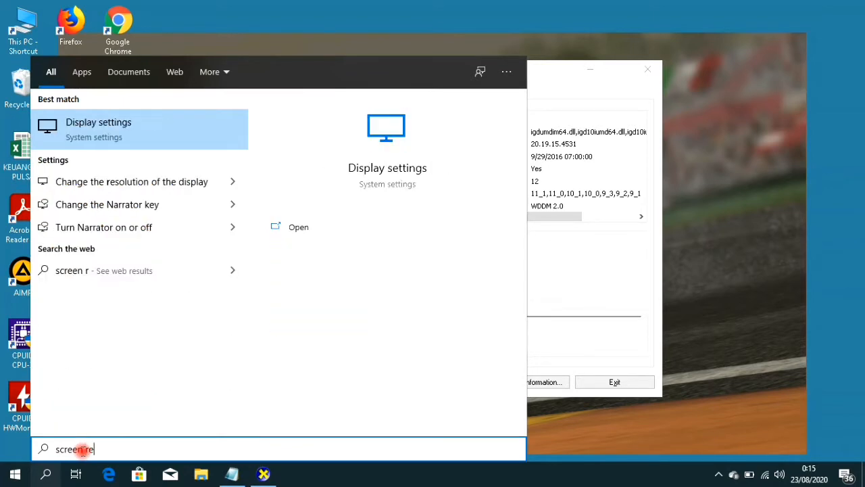
{"action": "type", "text": "solution"}
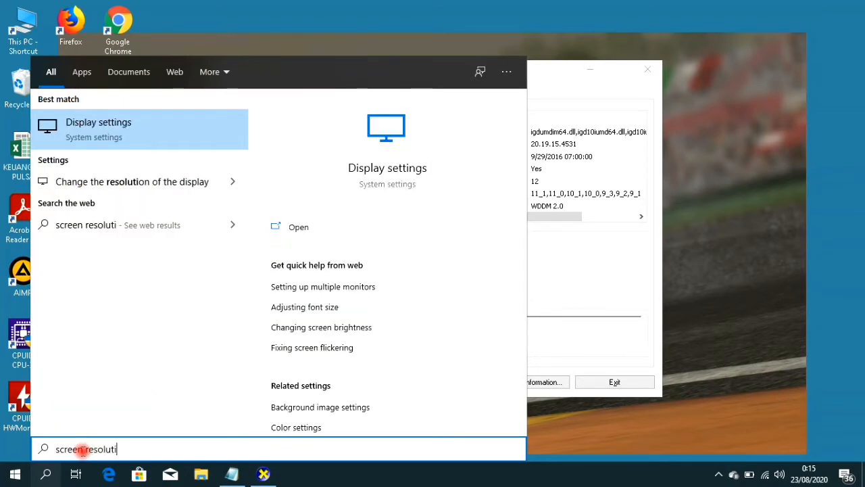
{"action": "left_click", "coordinate": [110, 130]}
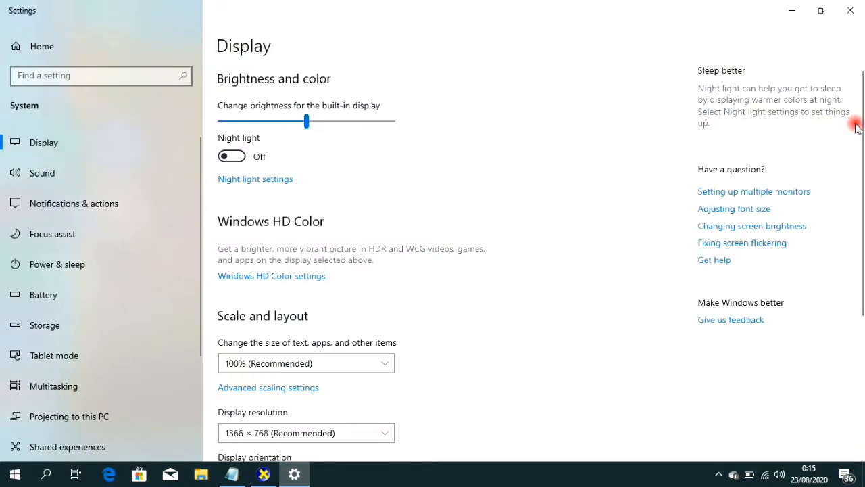
- Examine the graphics memory details in the Display 1 adapter properties via Advanced display settings, and close the properties dialog
{"action": "left_click_drag", "start_coordinate": [862, 125], "coordinate": [862, 154]}
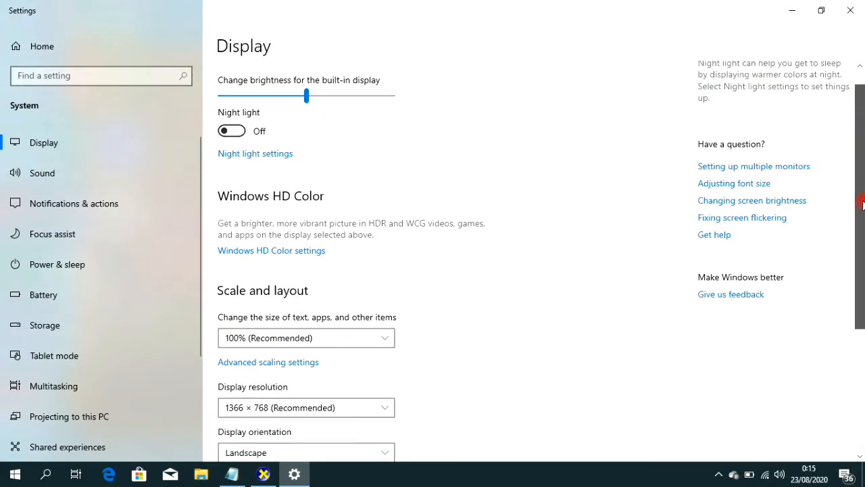
{"action": "left_click_drag", "start_coordinate": [862, 202], "coordinate": [859, 286]}
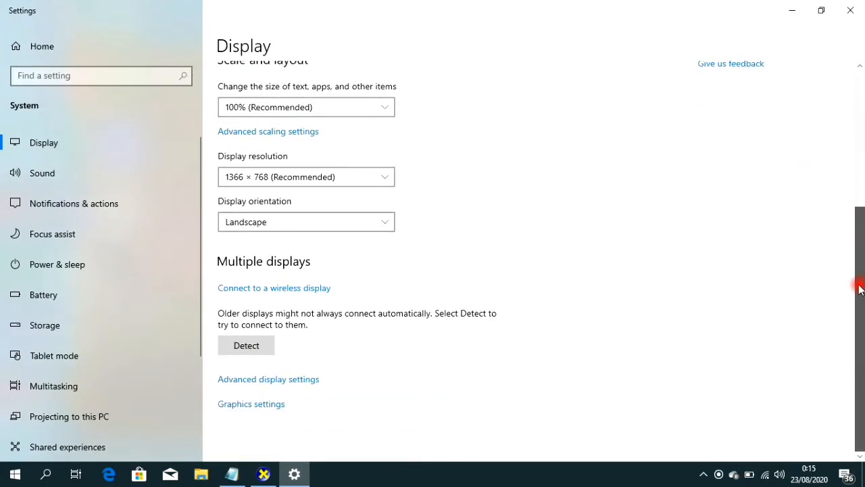
{"action": "left_click", "coordinate": [278, 379]}
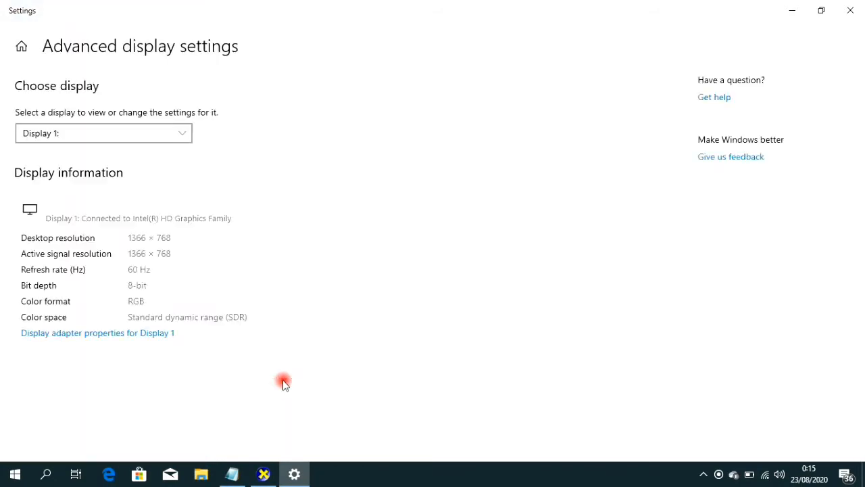
{"action": "left_click", "coordinate": [130, 336]}
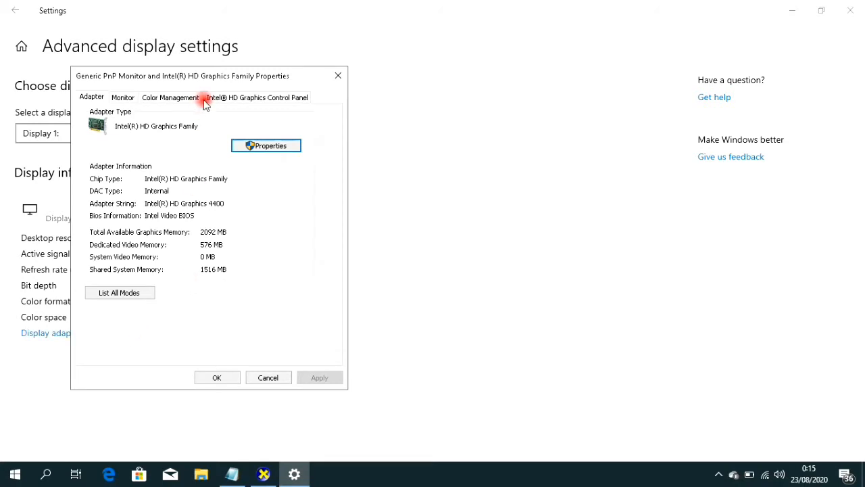
{"action": "left_click_drag", "start_coordinate": [215, 79], "coordinate": [406, 45]}
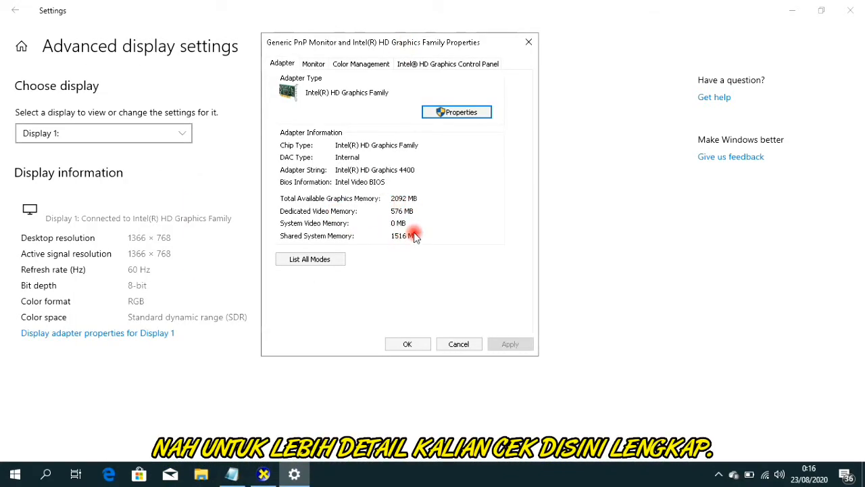
{"action": "left_click", "coordinate": [405, 344]}
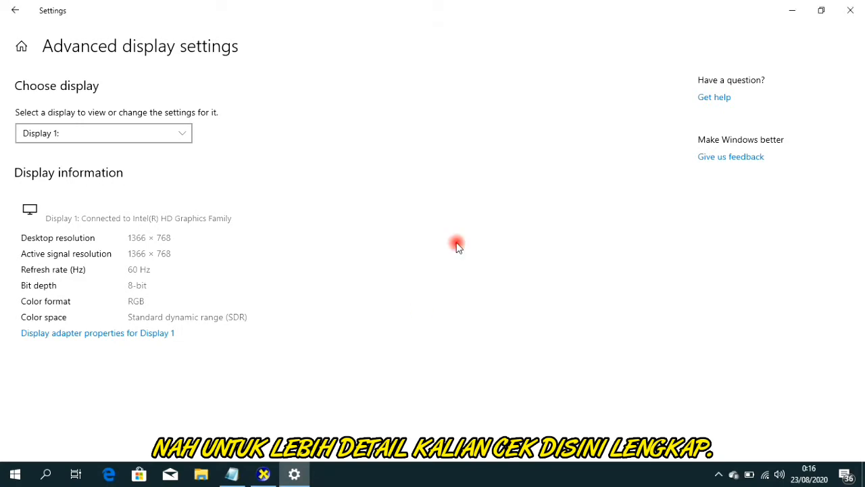
- Minimise the Settings and DirectX Diagnostic Tool windows and launch the Registry Editor with the command regedit
{"action": "left_click", "coordinate": [794, 10]}
{"action": "left_click", "coordinate": [591, 71]}
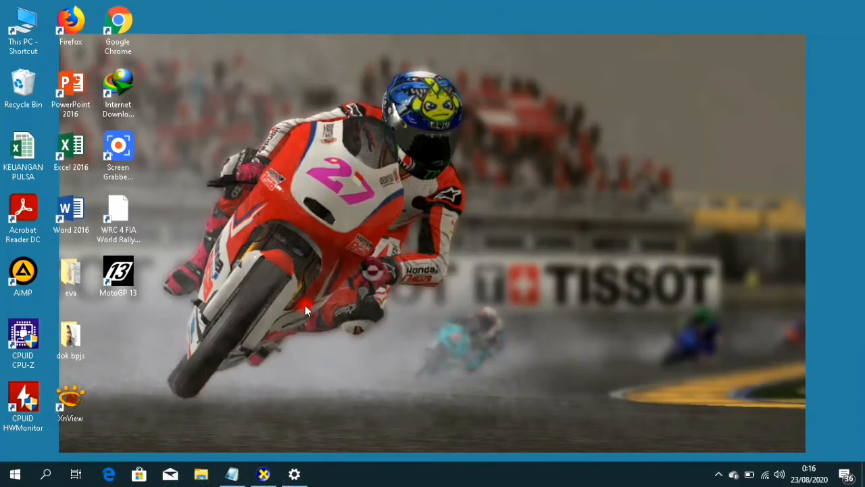
{"action": "key", "text": "super+r"}
{"action": "key", "text": "BackSpace"}
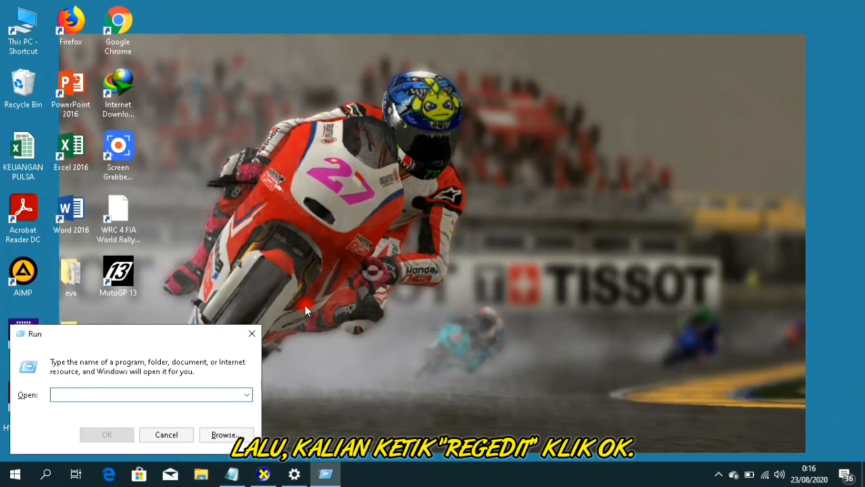
{"action": "type", "text": "regedit"}
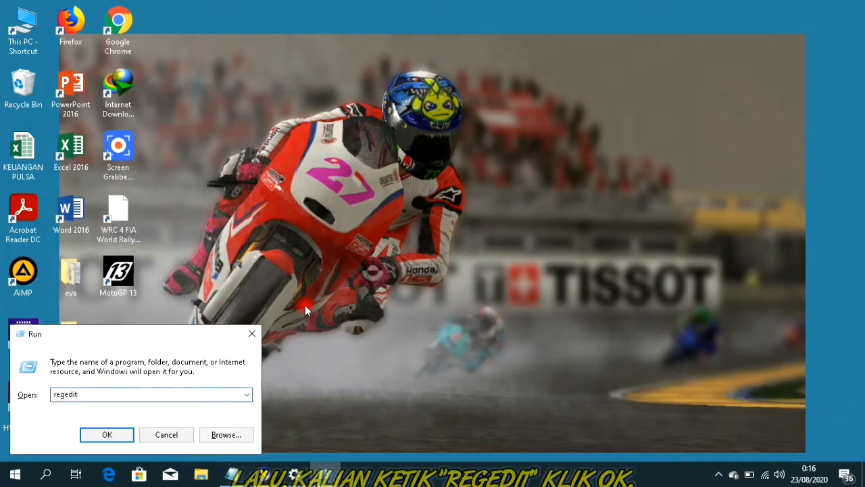
{"action": "key", "text": "Return"}
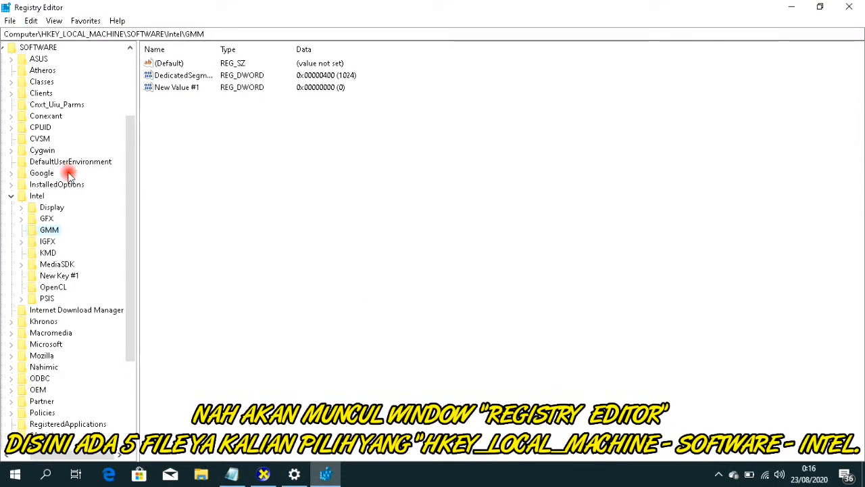
- Collapse the registry tree and expand it to HKEY_LOCAL_MACHINE\SOFTWARE\Intel so that its subkeys are listed
{"action": "left_click", "coordinate": [9, 47]}
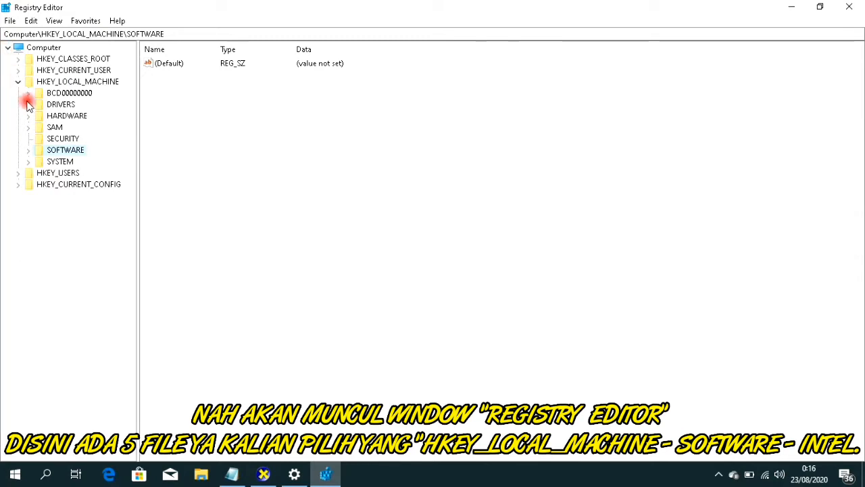
{"action": "left_click", "coordinate": [18, 81]}
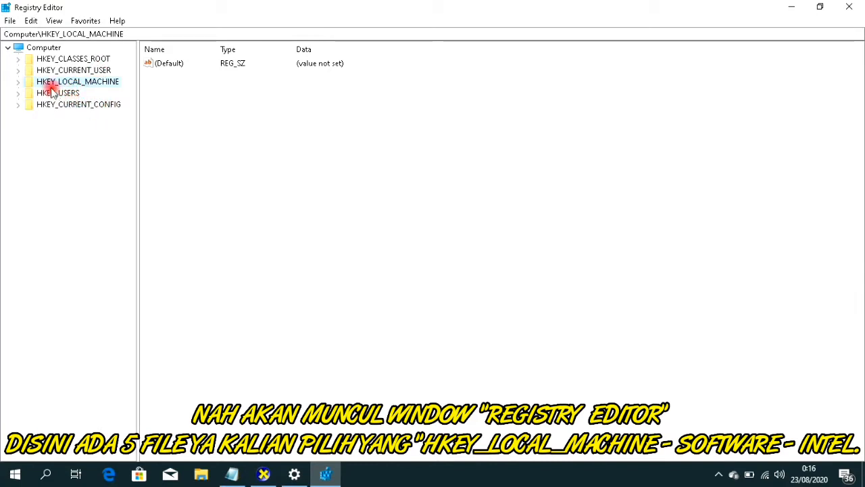
{"action": "left_click", "coordinate": [18, 81]}
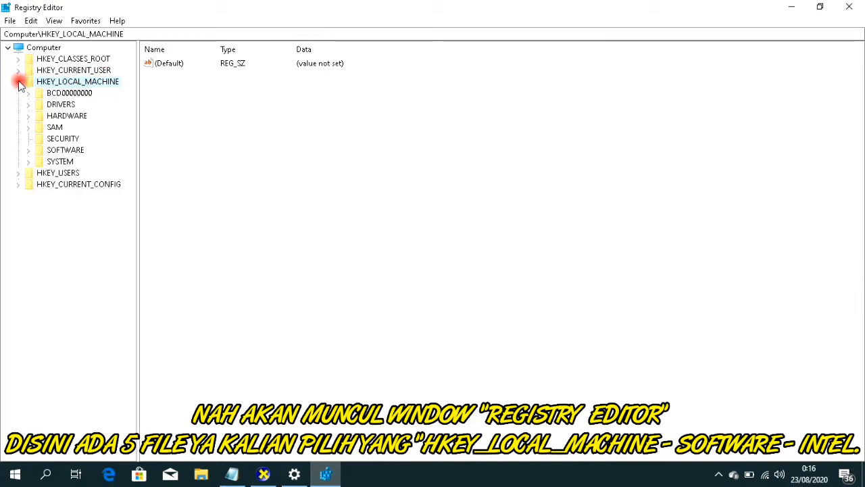
{"action": "left_click", "coordinate": [28, 154]}
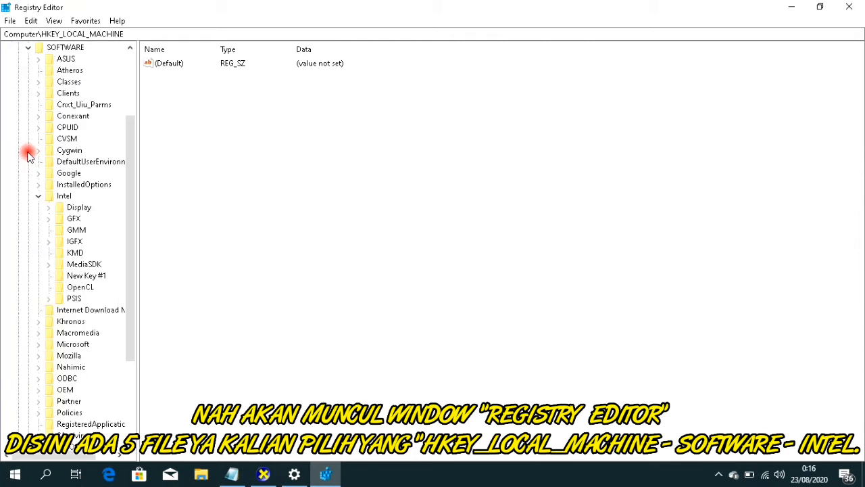
{"action": "left_click", "coordinate": [38, 196]}
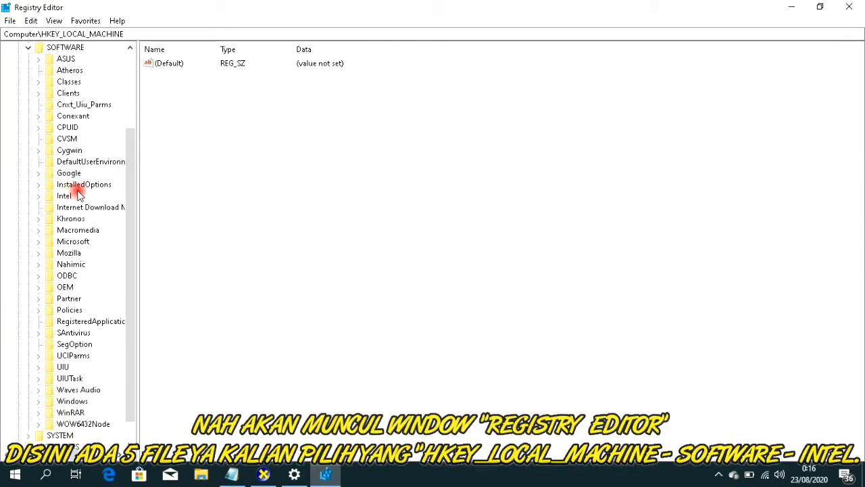
{"action": "left_click", "coordinate": [38, 196]}
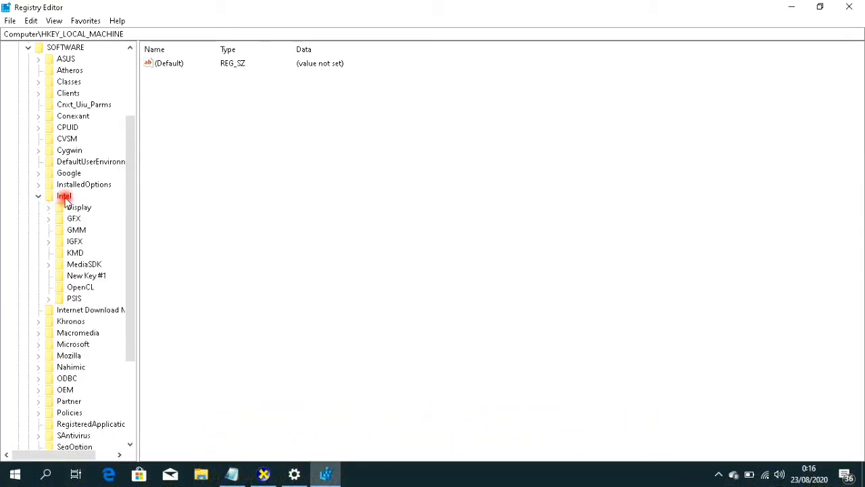
- Create a new key under Intel and try to name it GMM, dismissing the message
{"action": "right_click", "coordinate": [66, 199]}
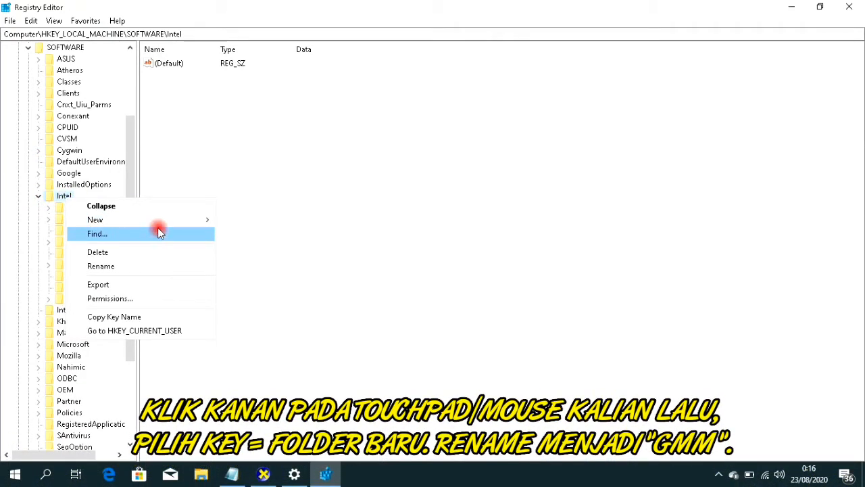
{"action": "mouse_move", "coordinate": [175, 223]}
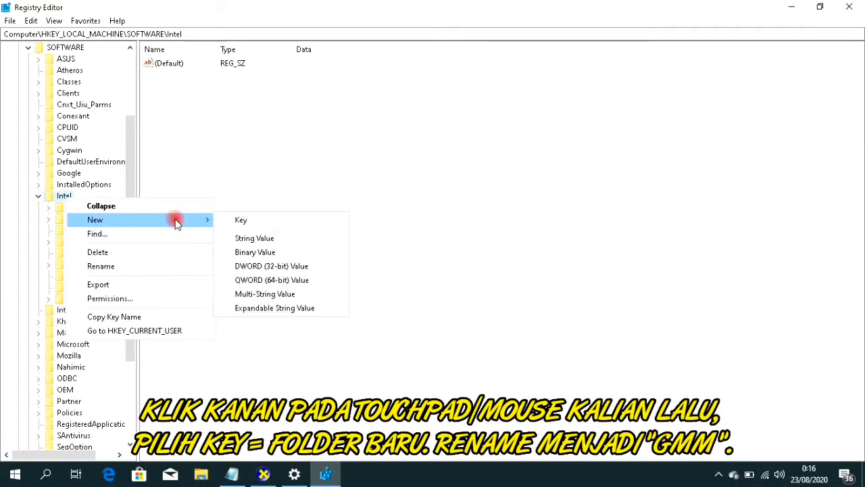
{"action": "left_click", "coordinate": [240, 222]}
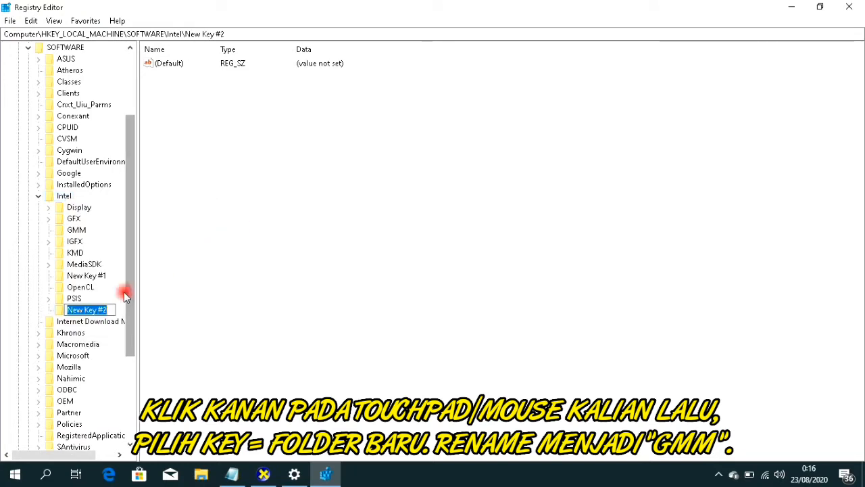
{"action": "key", "text": "BackSpace"}
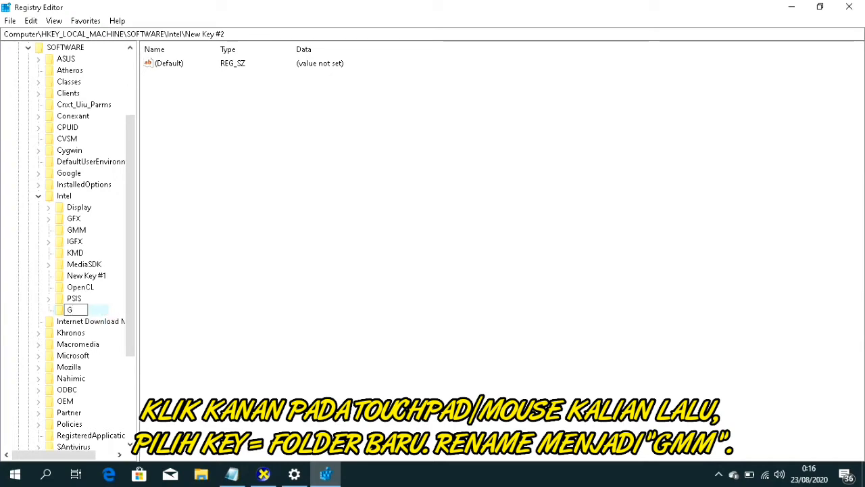
{"action": "key", "text": "Return"}
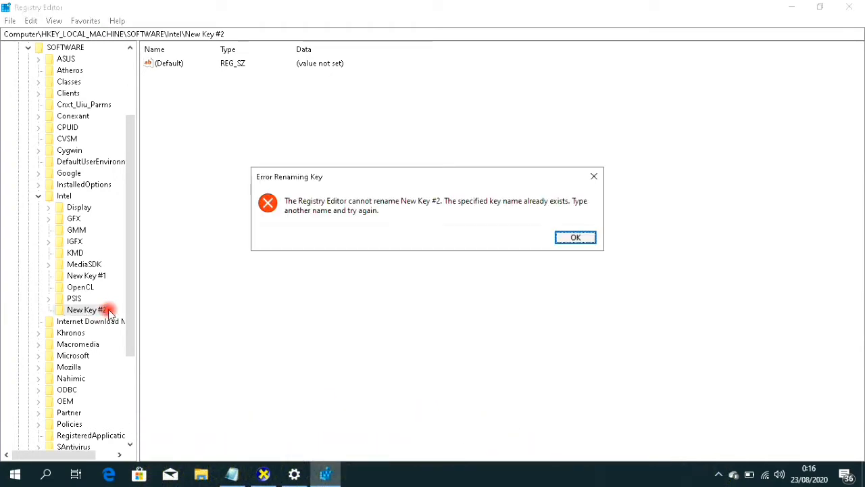
{"action": "left_click", "coordinate": [573, 237]}
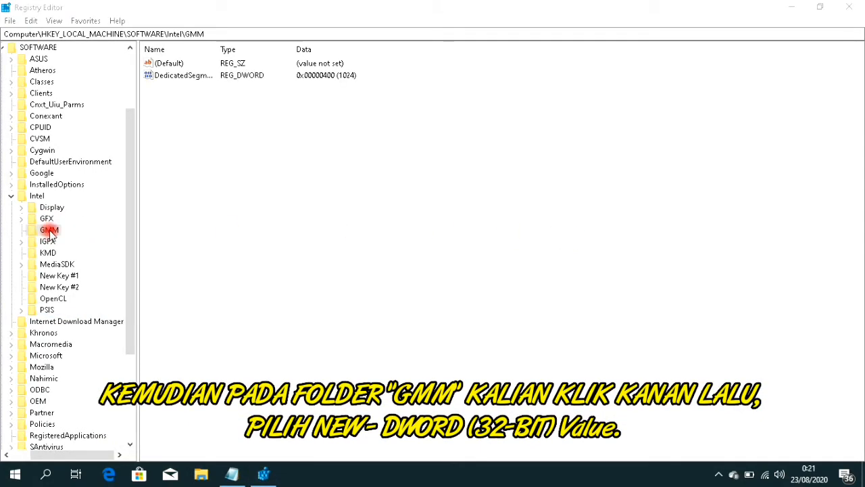
- Create a new DWORD (32-bit) value in the GMM key, keeping its default name
{"action": "right_click", "coordinate": [51, 231]}
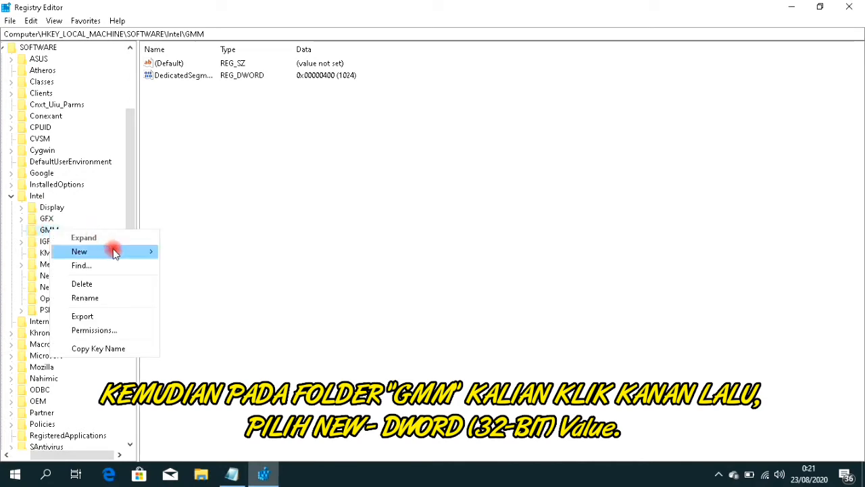
{"action": "mouse_move", "coordinate": [155, 257]}
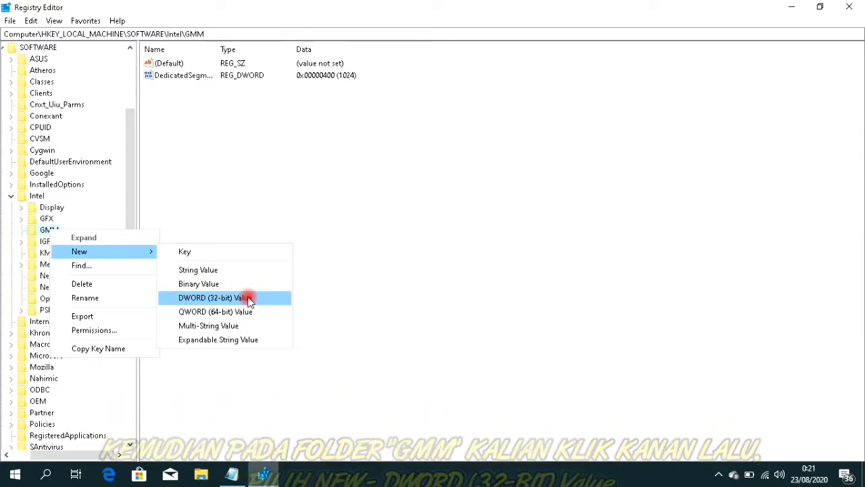
{"action": "left_click", "coordinate": [248, 298]}
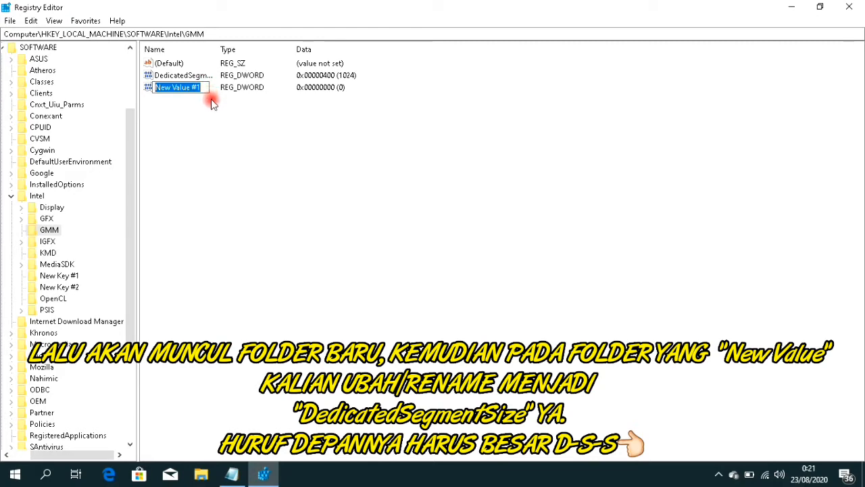
{"action": "key", "text": "Return"}
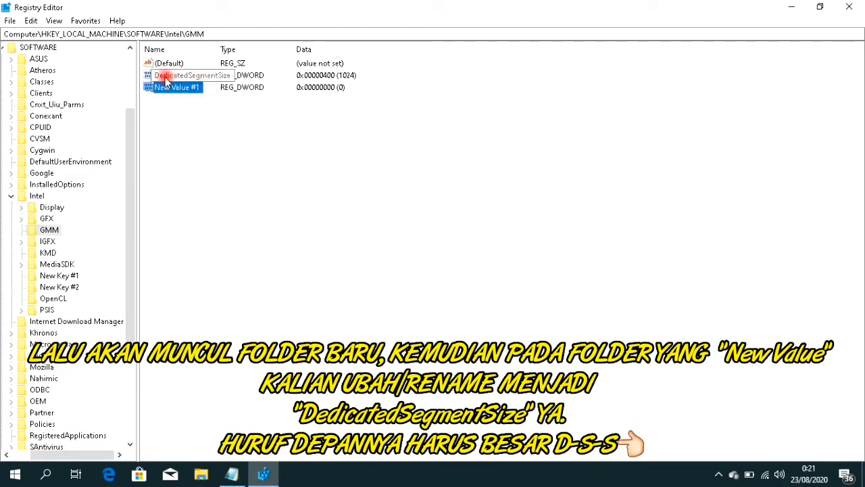
- Open the DedicatedSegmentSize value for editing and enter 200 as its hexadecimal value data
{"action": "left_click", "coordinate": [193, 77]}
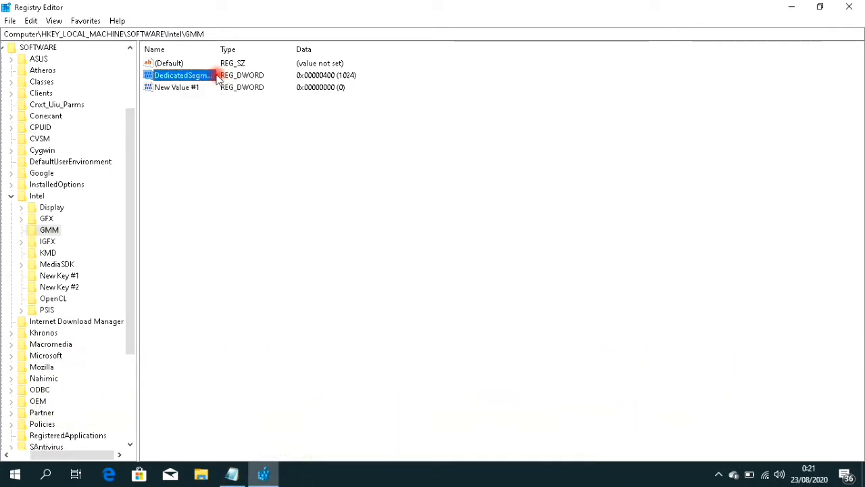
{"action": "double_click", "coordinate": [217, 80]}
{"action": "left_click", "coordinate": [103, 125]}
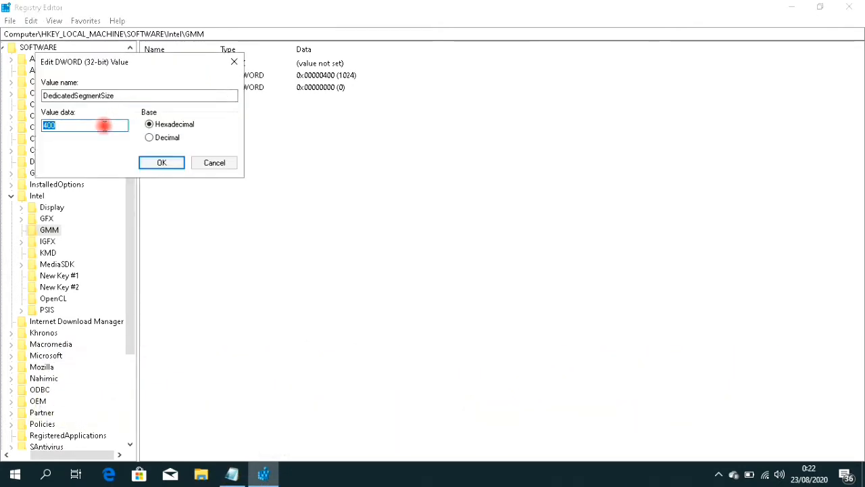
{"action": "key", "text": "BackSpace"}
{"action": "key", "text": "BackSpace"}
{"action": "key", "text": "BackSpace"}
{"action": "type", "text": "20"}
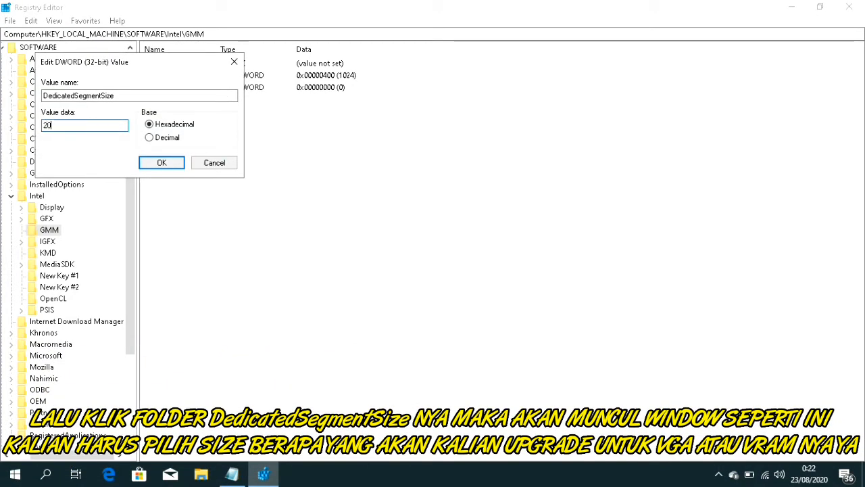
{"action": "type", "text": "0"}
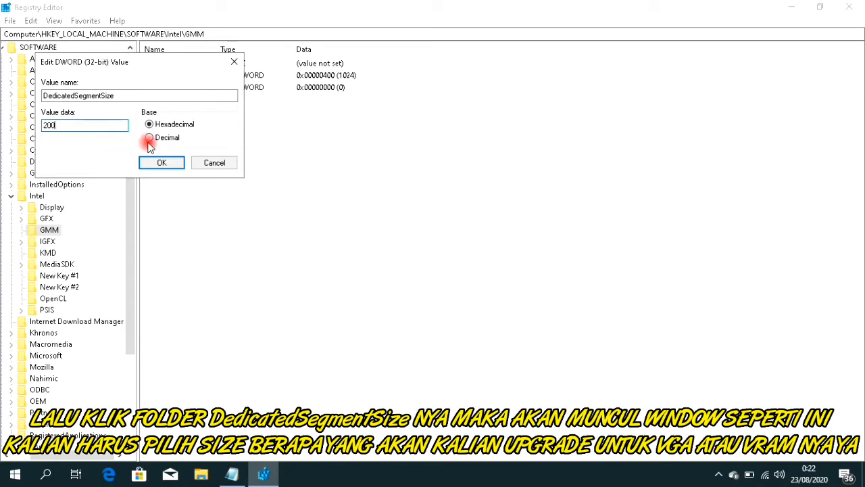
- Replace the value data with 400 and switch the base to decimal and back to hexadecimal to compare the two
{"action": "left_click", "coordinate": [109, 122]}
{"action": "key", "text": "BackSpace"}
{"action": "key", "text": "BackSpace"}
{"action": "key", "text": "BackSpace"}
{"action": "type", "text": "400"}
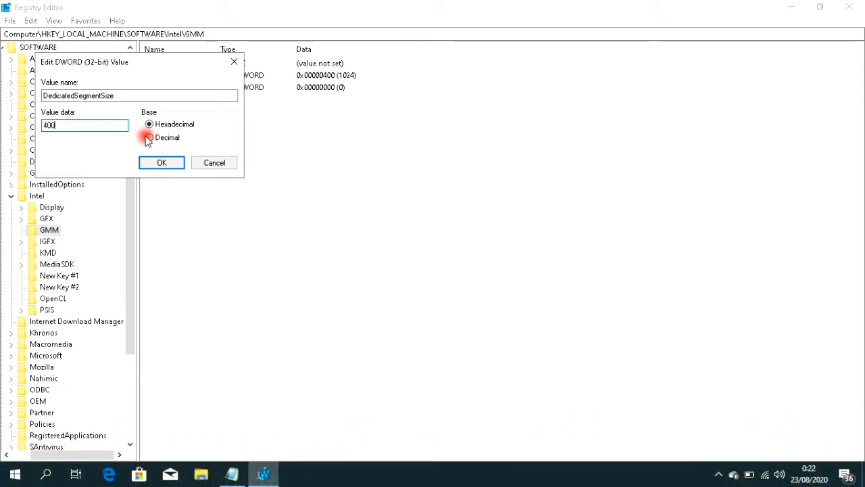
{"action": "left_click", "coordinate": [149, 137]}
{"action": "left_click", "coordinate": [152, 125]}
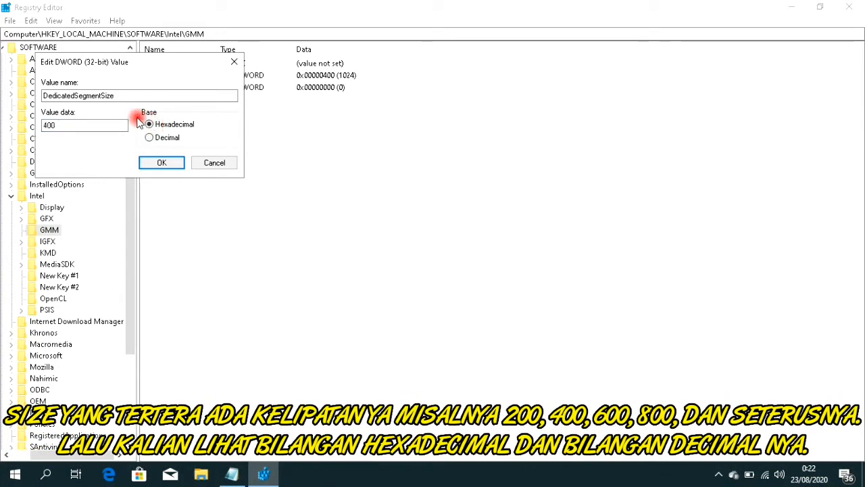
- Try 800 as the hexadecimal value data, compare it in decimal, and replace it with 16
{"action": "left_click", "coordinate": [115, 126]}
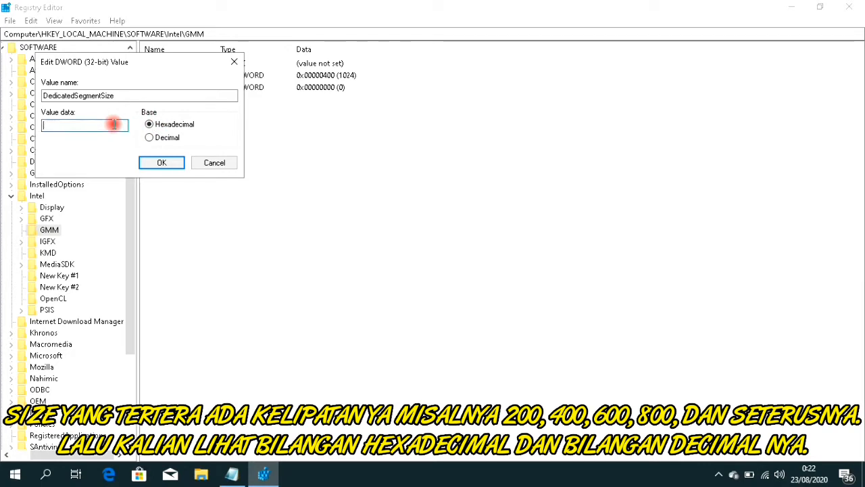
{"action": "type", "text": "800"}
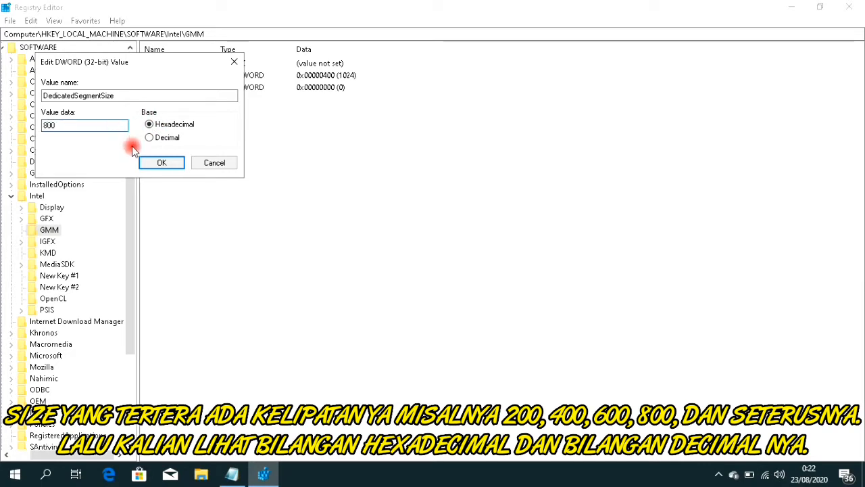
{"action": "left_click", "coordinate": [150, 138]}
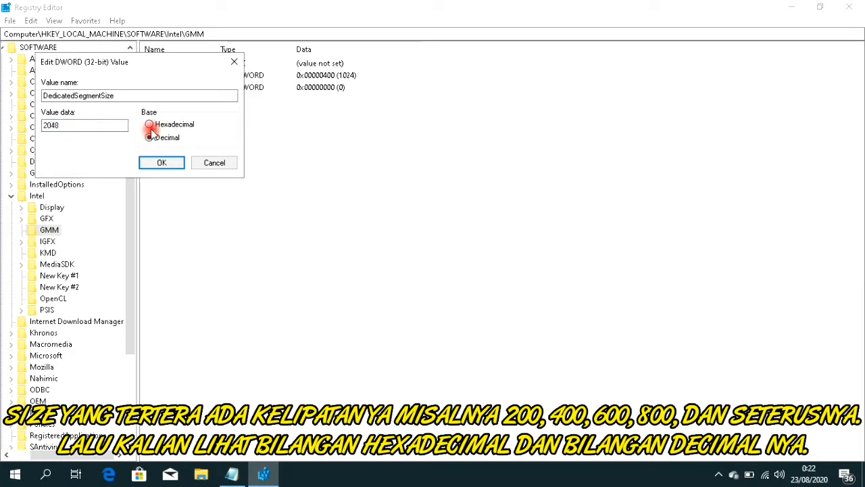
{"action": "left_click", "coordinate": [149, 125]}
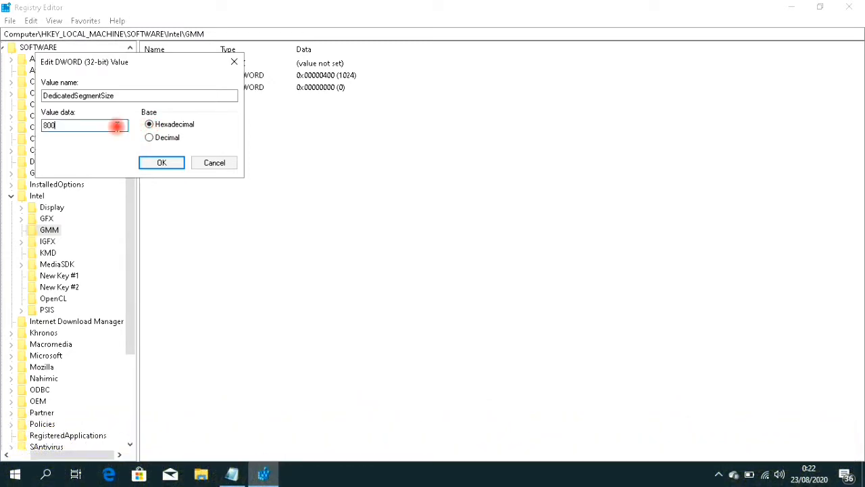
{"action": "type", "text": "16"}
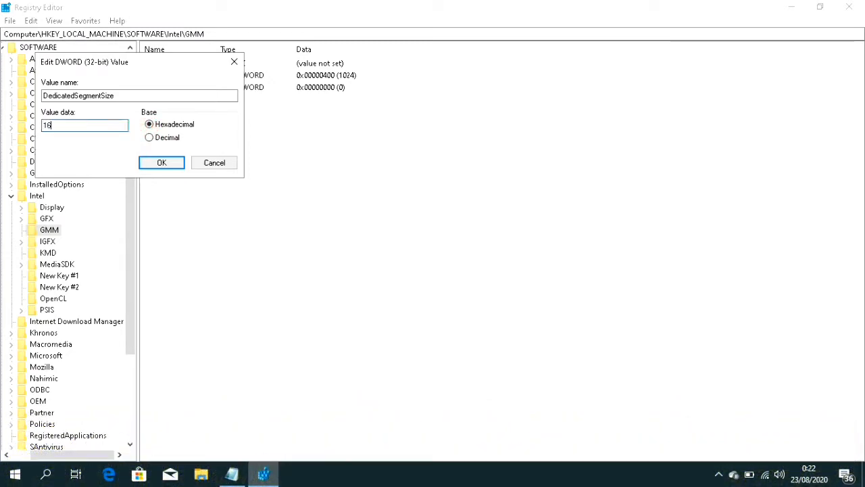
- Set the DedicatedSegmentSize value data to 400 in hexadecimal and confirm the edit
{"action": "left_click", "coordinate": [153, 125]}
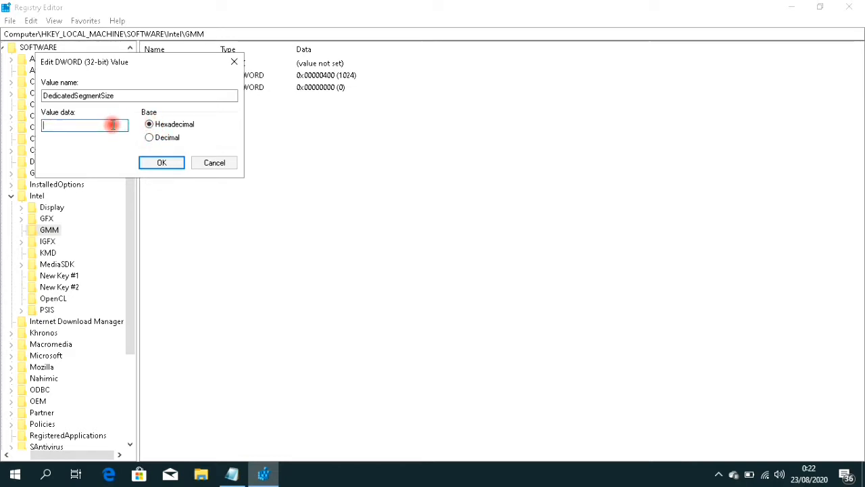
{"action": "type", "text": "400"}
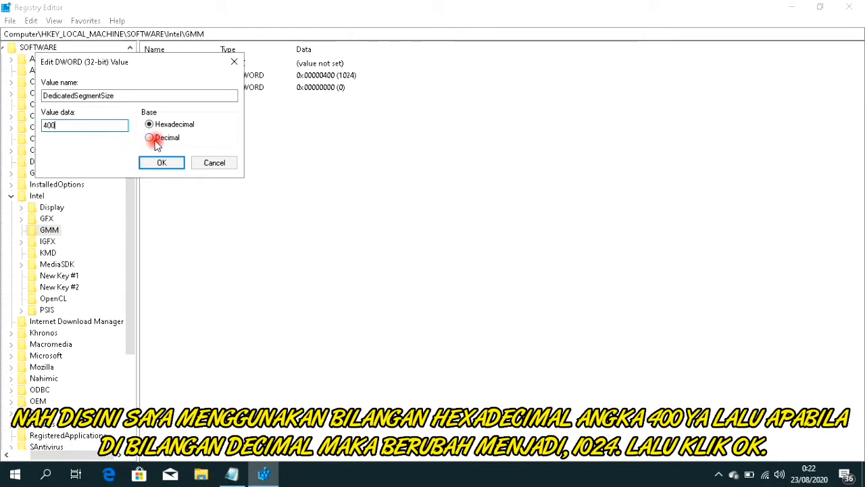
{"action": "left_click", "coordinate": [160, 160]}
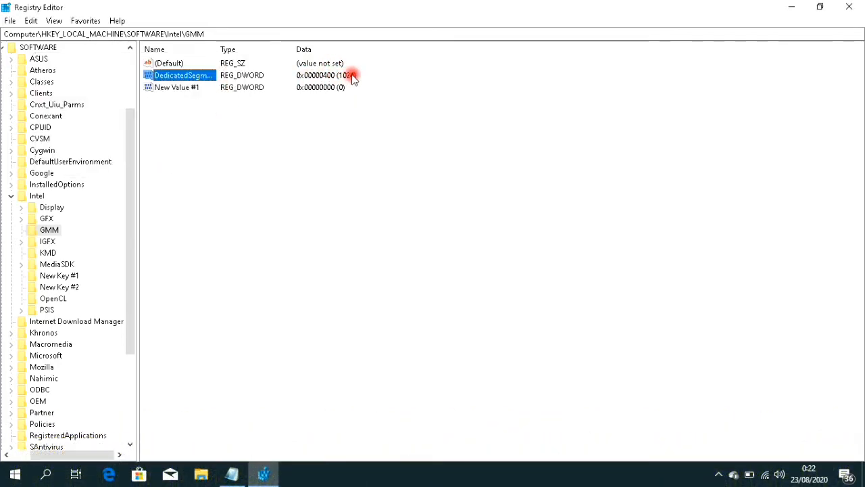
- Delete the extra DWORD value New Value #1 from the GMM key and confirm the deletion
{"action": "right_click", "coordinate": [286, 92]}
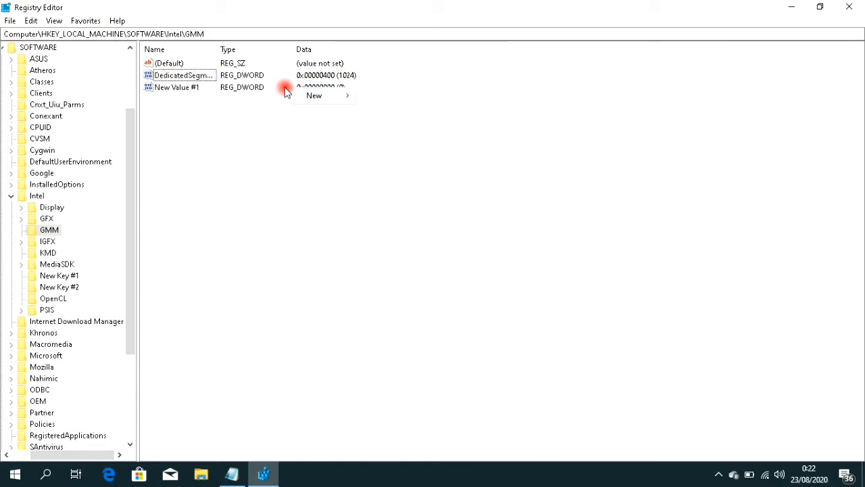
{"action": "left_click", "coordinate": [184, 88]}
{"action": "right_click", "coordinate": [184, 89]}
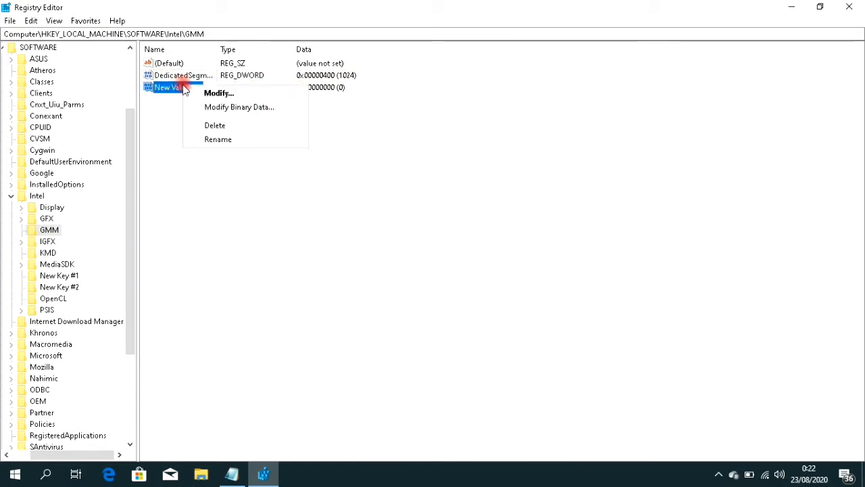
{"action": "left_click", "coordinate": [226, 123]}
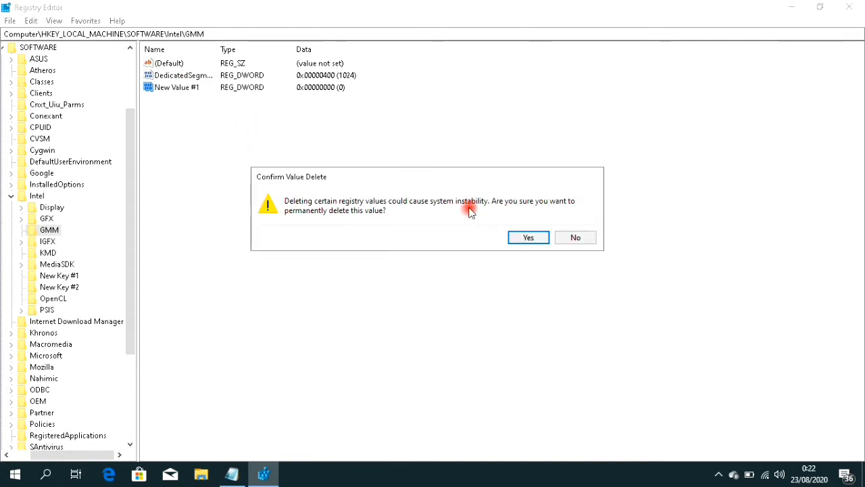
{"action": "left_click", "coordinate": [532, 237]}
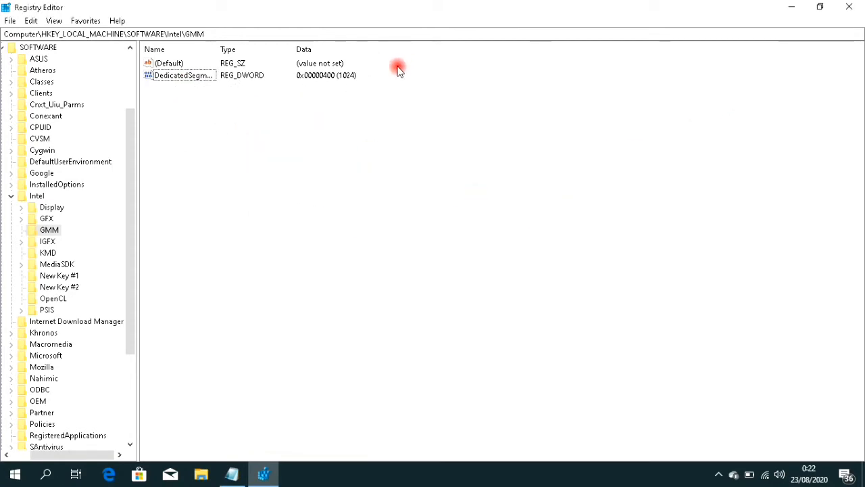
- Close the Registry Editor, highlight the line about rebooting the laptop in the Notepad notes, and minimise Notepad
{"action": "left_click", "coordinate": [857, 8]}
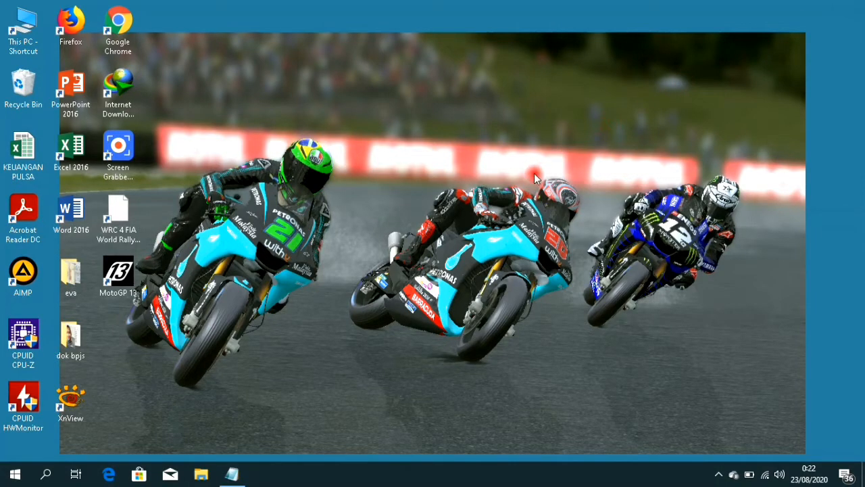
{"action": "left_click", "coordinate": [228, 477]}
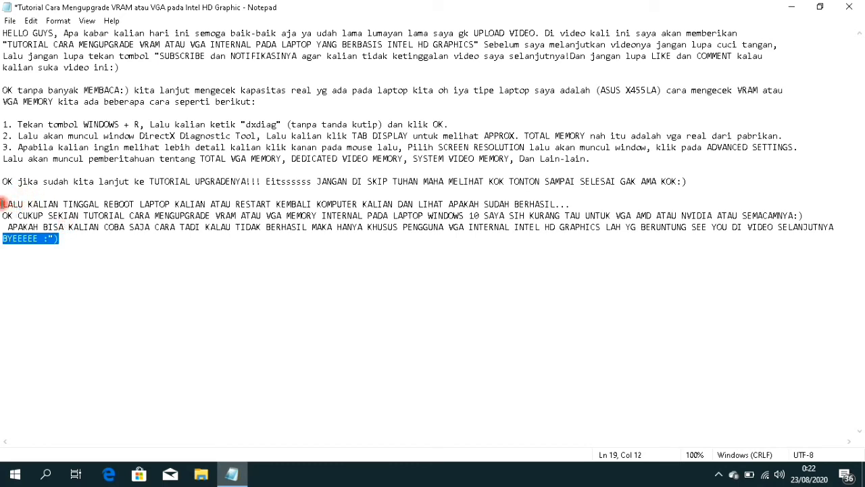
{"action": "left_click_drag", "start_coordinate": [3, 203], "coordinate": [588, 200]}
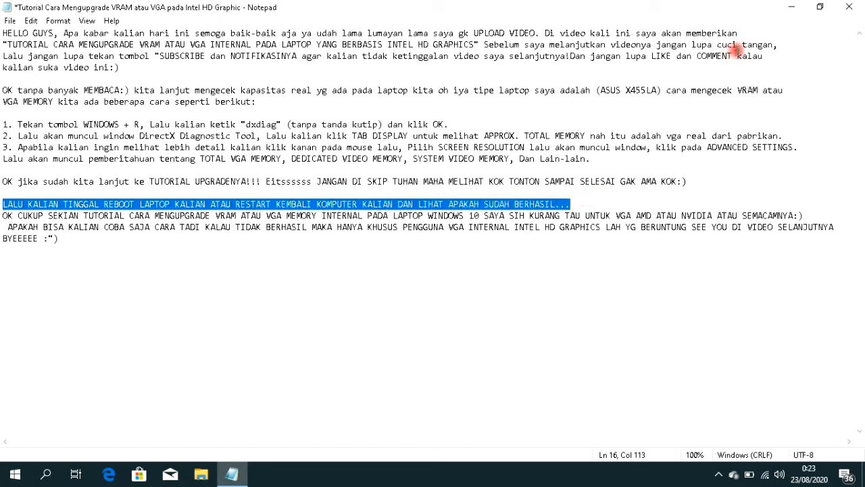
{"action": "left_click", "coordinate": [792, 7]}
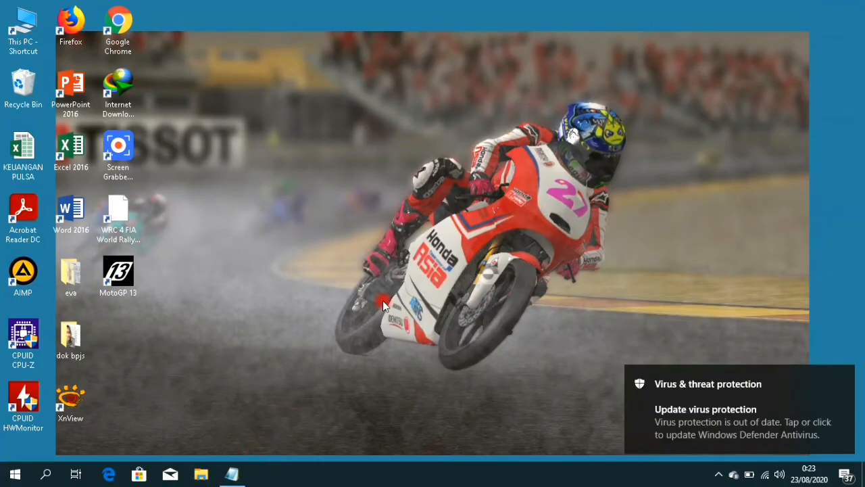
- Launch the DirectX Diagnostic Tool with the Run command dxdiag
{"action": "key", "text": "super+r"}
{"action": "key", "text": "BackSpace"}
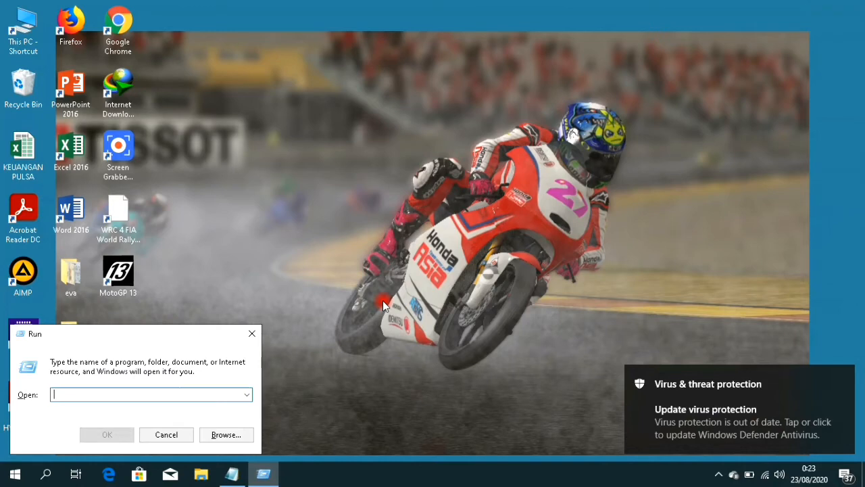
{"action": "type", "text": "dxdia"}
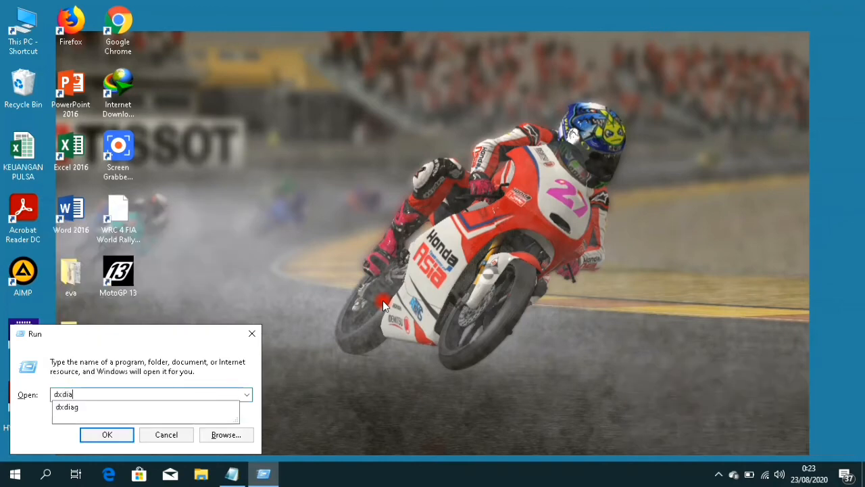
{"action": "type", "text": "g"}
{"action": "key", "text": "Return"}
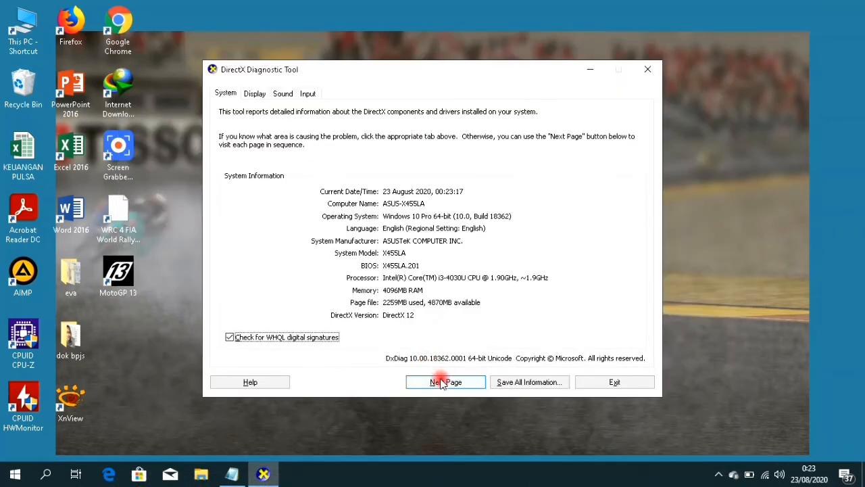
- Examine the total, display (VRAM) and shared memory on the diagnostic tool's Display page, and exit the tool
{"action": "left_click", "coordinate": [443, 382]}
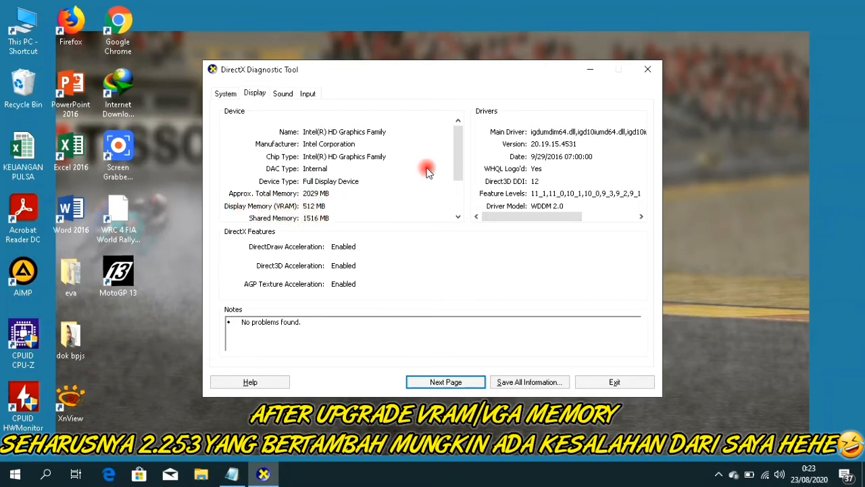
{"action": "mouse_move", "coordinate": [457, 147]}
{"action": "left_mouse_down"}
{"action": "mouse_move", "coordinate": [458, 197]}
{"action": "mouse_move", "coordinate": [457, 156]}
{"action": "left_mouse_up"}
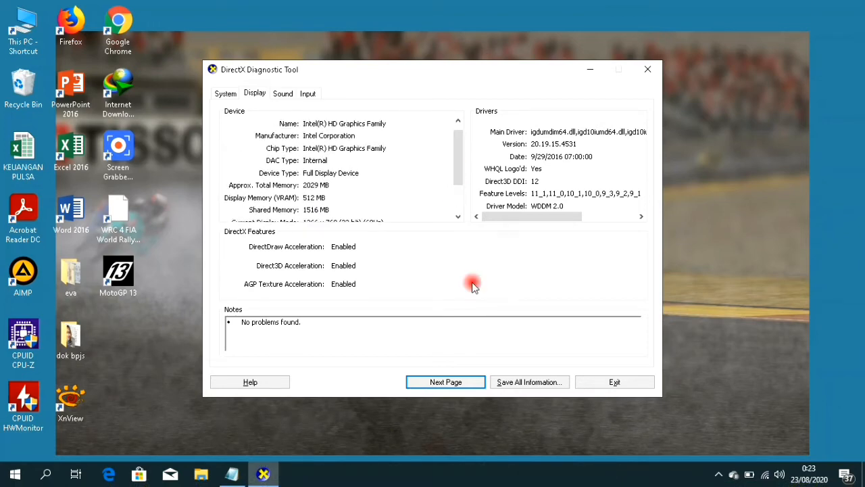
{"action": "left_click", "coordinate": [620, 379]}
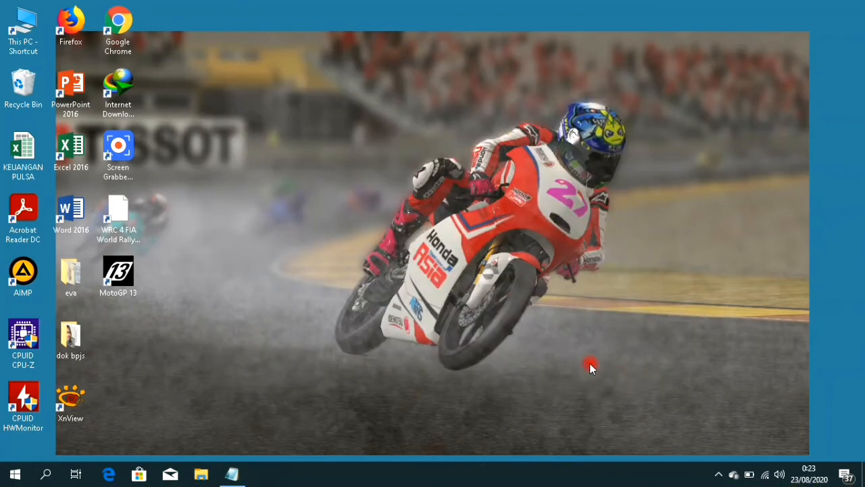
- Search Windows for display settings and open the Display settings page
{"action": "left_click", "coordinate": [47, 479]}
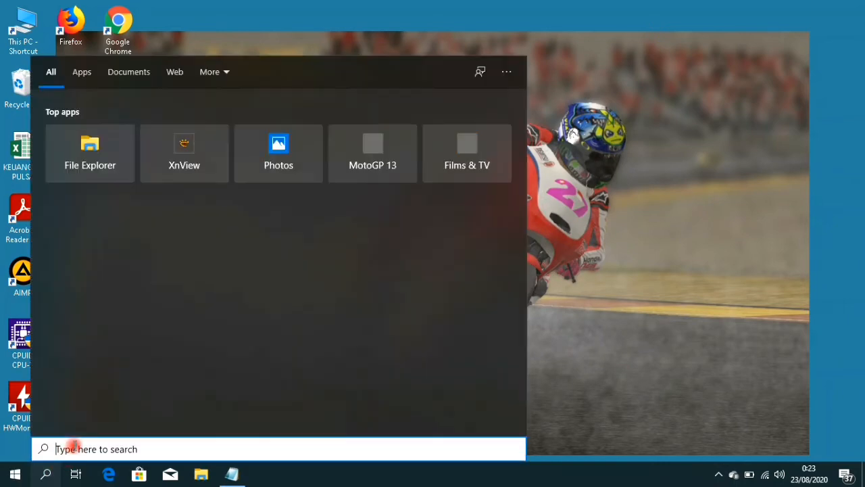
{"action": "type", "text": "disp"}
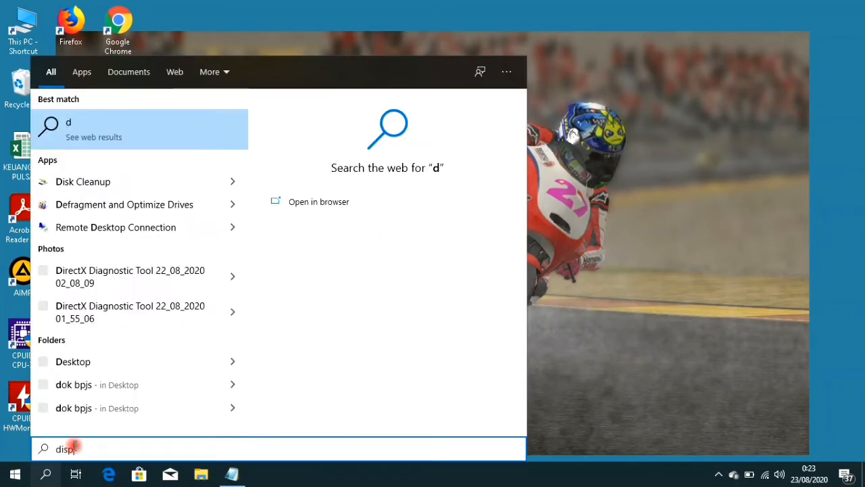
{"action": "type", "text": "la"}
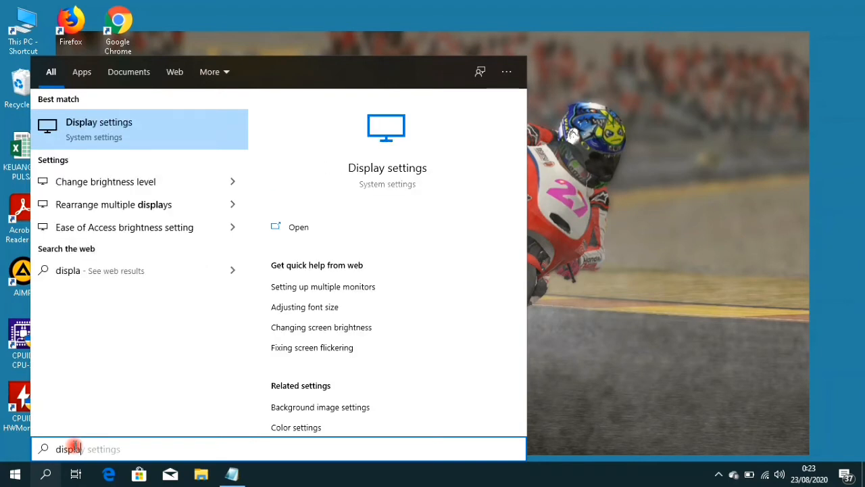
{"action": "type", "text": "y s"}
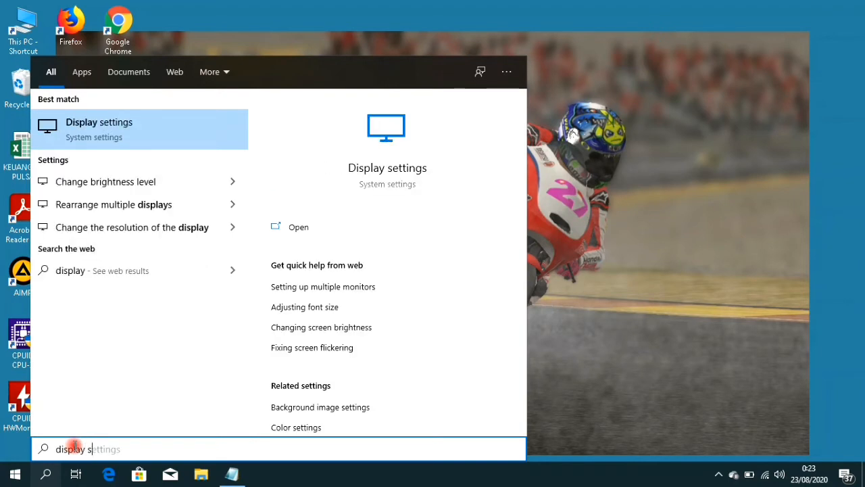
{"action": "type", "text": "et"}
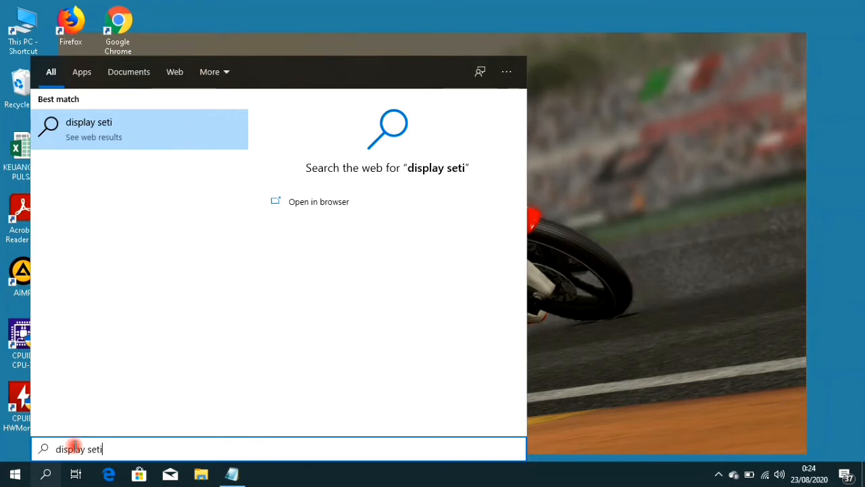
{"action": "type", "text": "ti"}
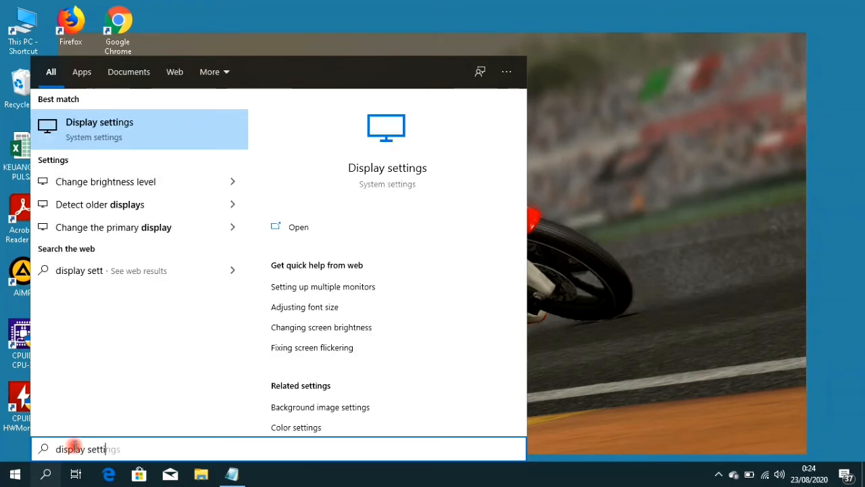
{"action": "type", "text": "n"}
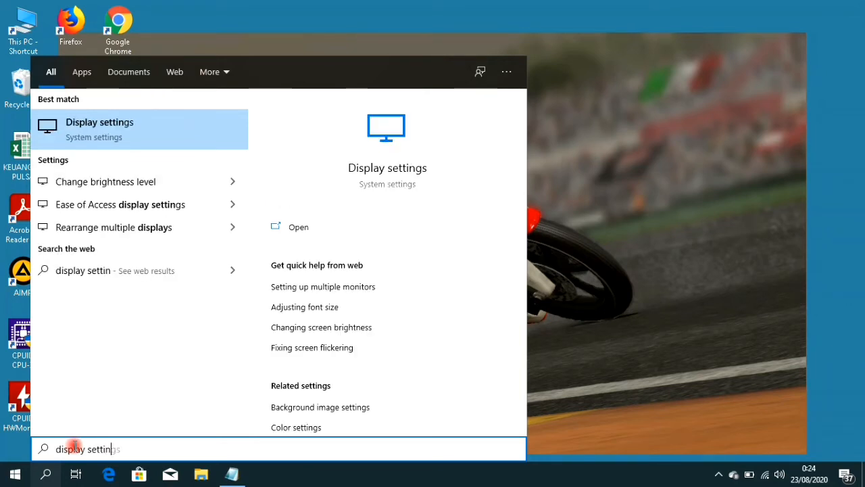
{"action": "type", "text": "g"}
{"action": "left_click", "coordinate": [127, 145]}
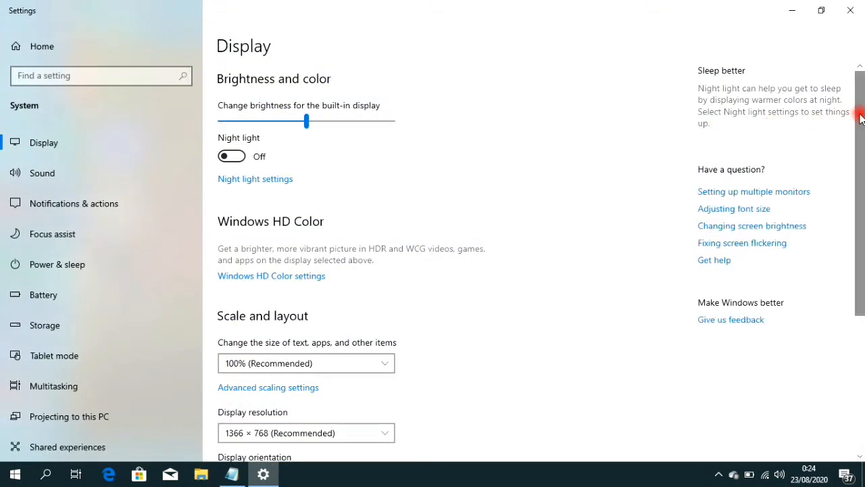
- Check the graphics memory figures in Display 1's adapter properties from the advanced display settings, and close the properties and Settings
{"action": "left_click_drag", "start_coordinate": [859, 119], "coordinate": [846, 261]}
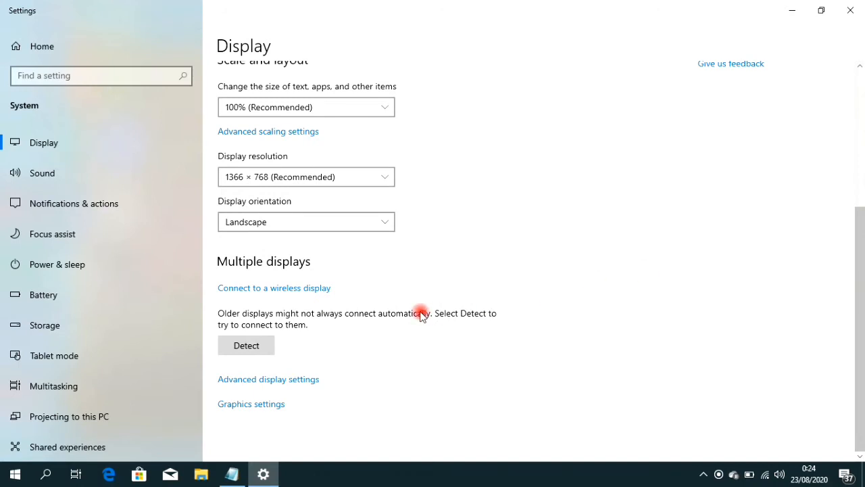
{"action": "left_click", "coordinate": [261, 380]}
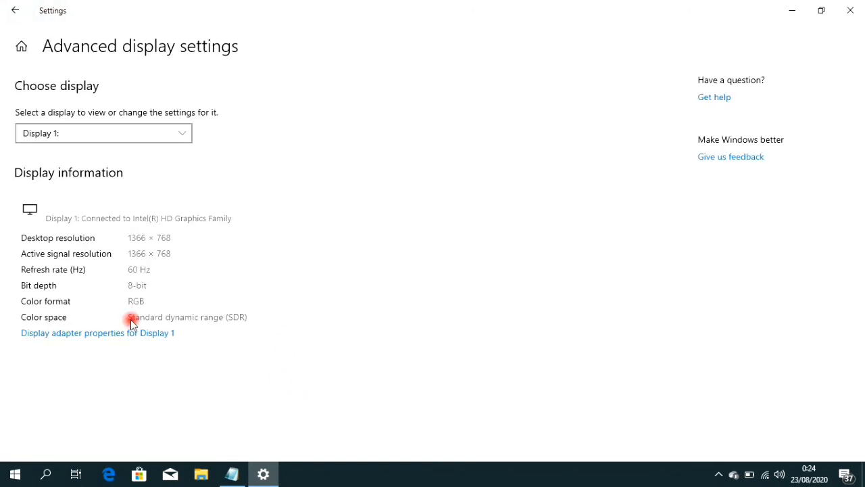
{"action": "left_click", "coordinate": [62, 335]}
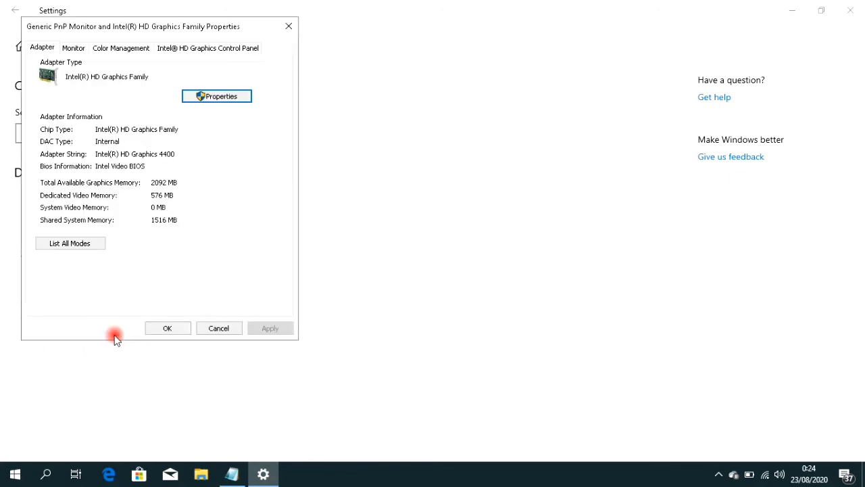
{"action": "left_click_drag", "start_coordinate": [206, 34], "coordinate": [435, 35]}
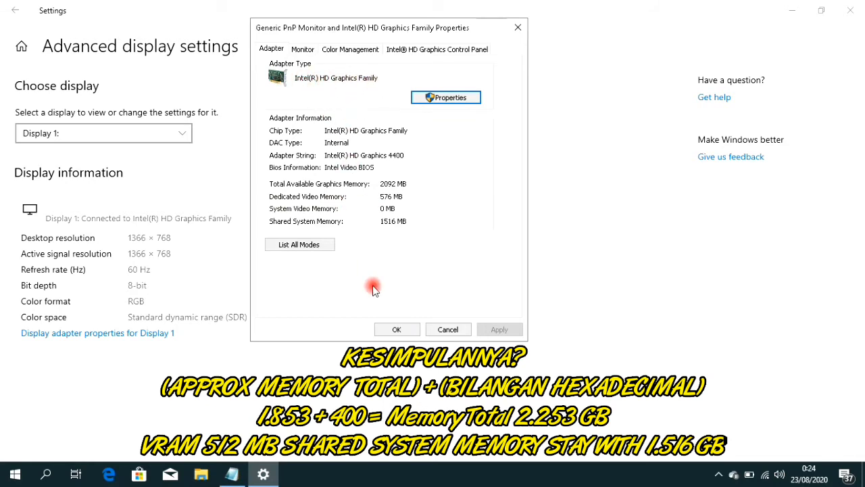
{"action": "left_click", "coordinate": [396, 330]}
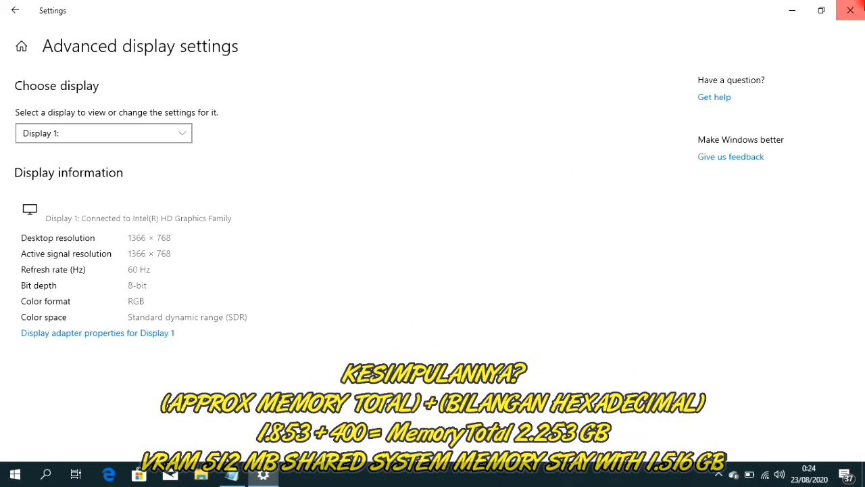
{"action": "left_click", "coordinate": [850, 10]}
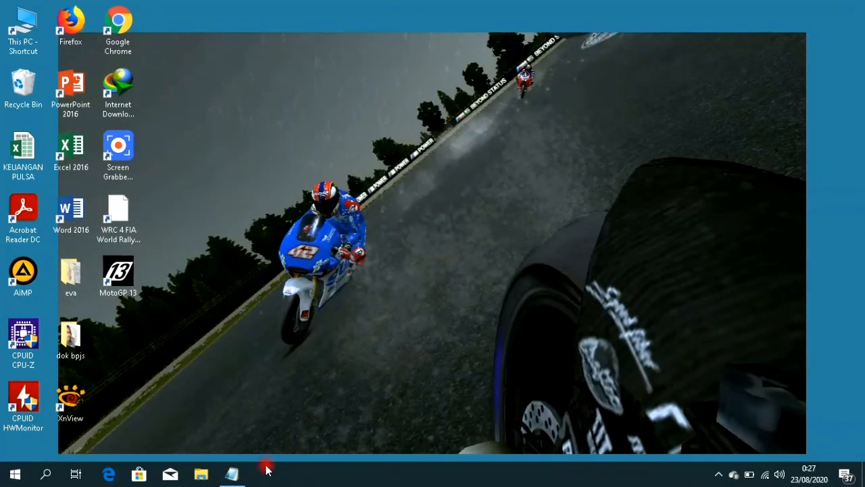
- Restore the Notepad notes and highlight the closing lines in turn, ending with "SUBSCRIBE CHANNEL YOUTUBE MFA14 :)"
{"action": "left_click", "coordinate": [233, 476]}
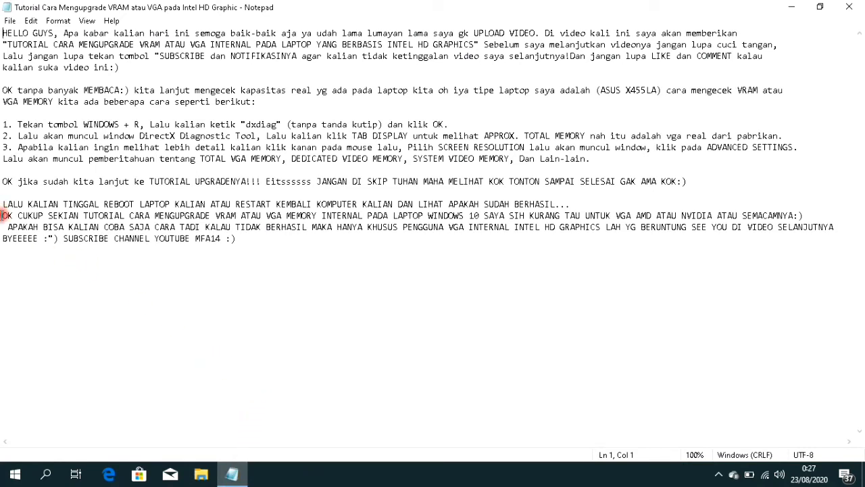
{"action": "left_click_drag", "start_coordinate": [3, 215], "coordinate": [825, 225]}
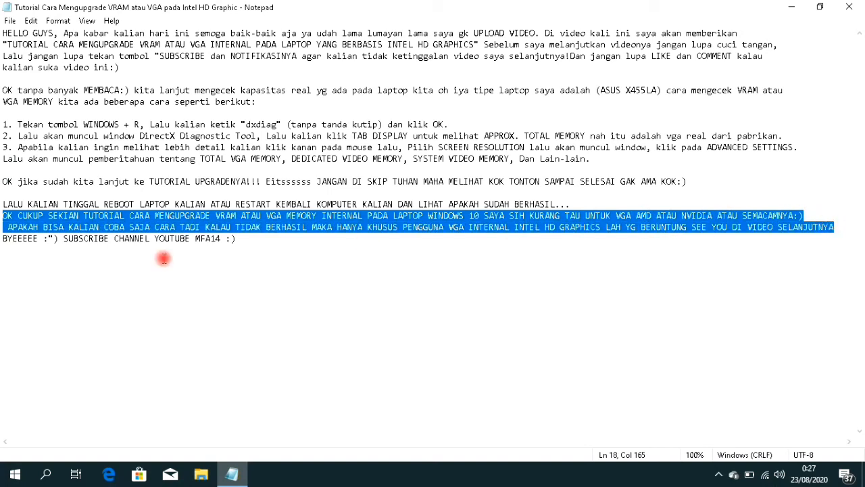
{"action": "left_click_drag", "start_coordinate": [3, 239], "coordinate": [49, 238]}
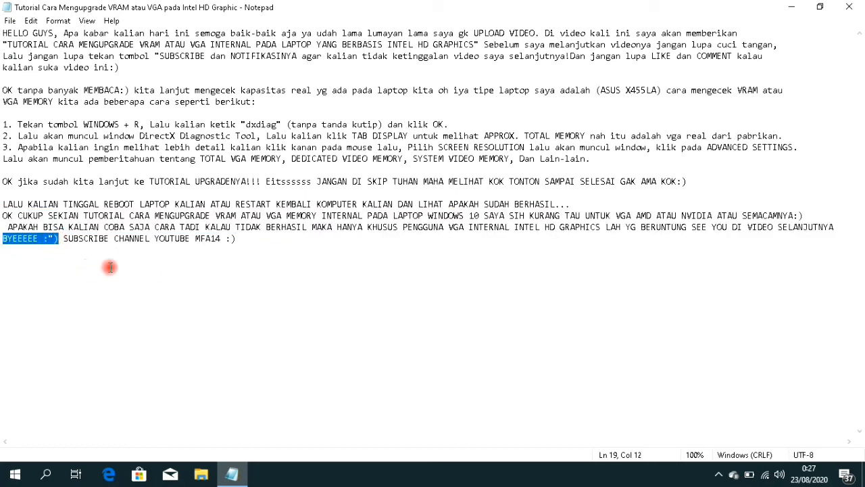
{"action": "left_click", "coordinate": [20, 250]}
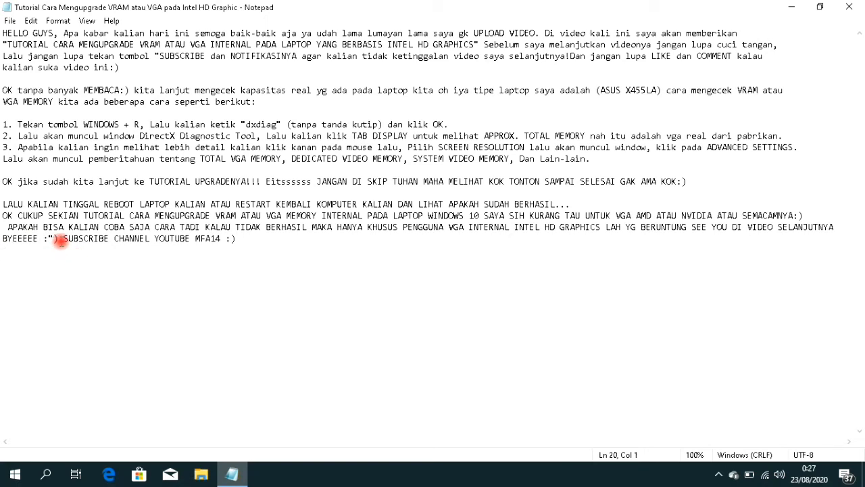
{"action": "left_click_drag", "start_coordinate": [63, 239], "coordinate": [252, 242]}
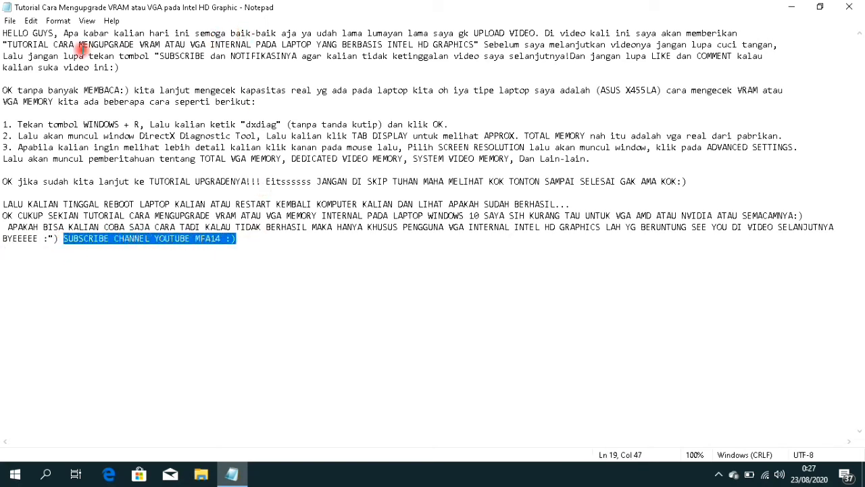
- Save the notes in Documents over the existing "Tutorial Cara Mengupgrade VRAM atau VGA pada Intel HD Graphic" text file, and close Notepad
{"action": "left_click", "coordinate": [9, 22]}
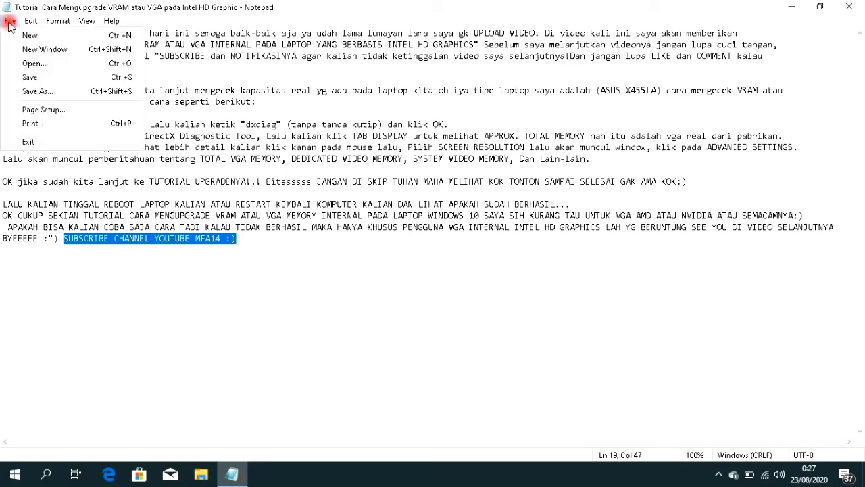
{"action": "left_click", "coordinate": [64, 91]}
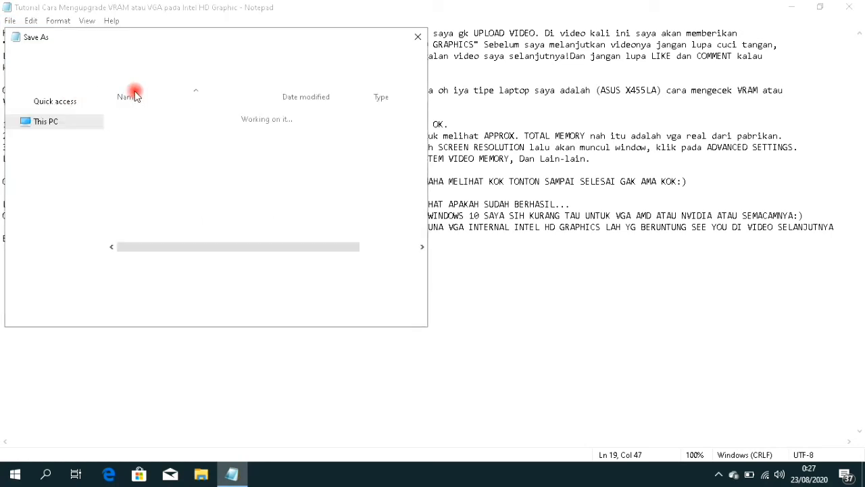
{"action": "left_click", "coordinate": [189, 129]}
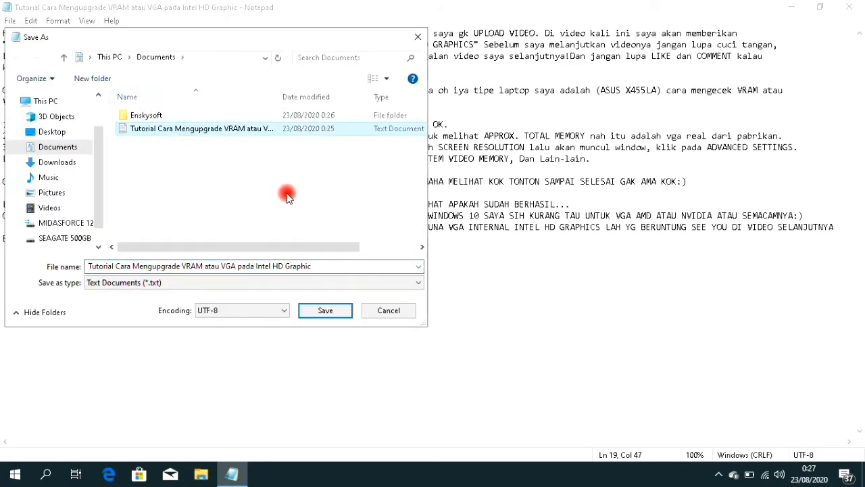
{"action": "left_click", "coordinate": [330, 270]}
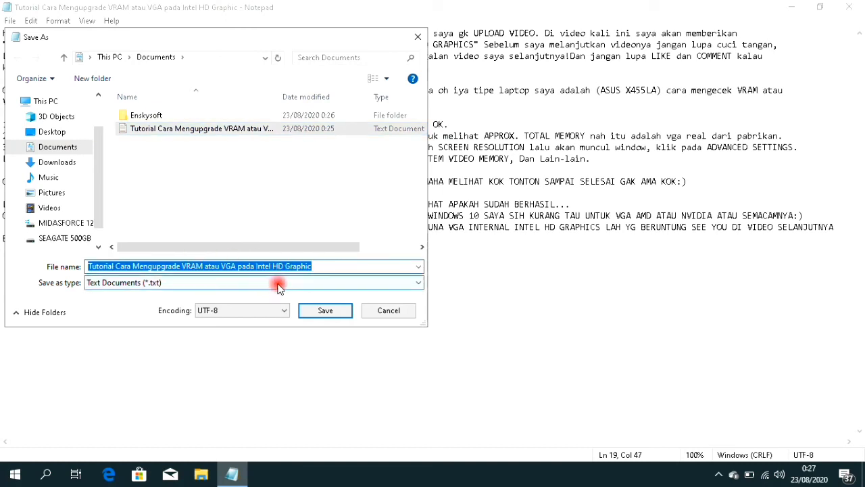
{"action": "left_click", "coordinate": [323, 313]}
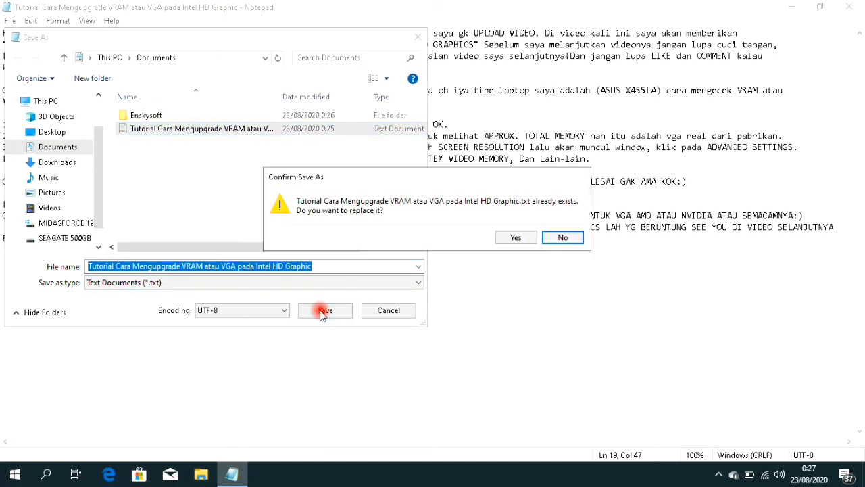
{"action": "left_click", "coordinate": [508, 243]}
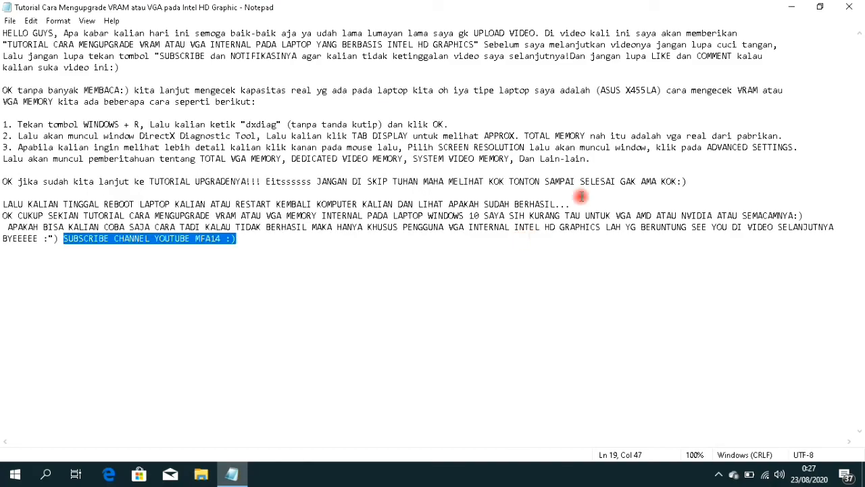
{"action": "left_click", "coordinate": [849, 6]}
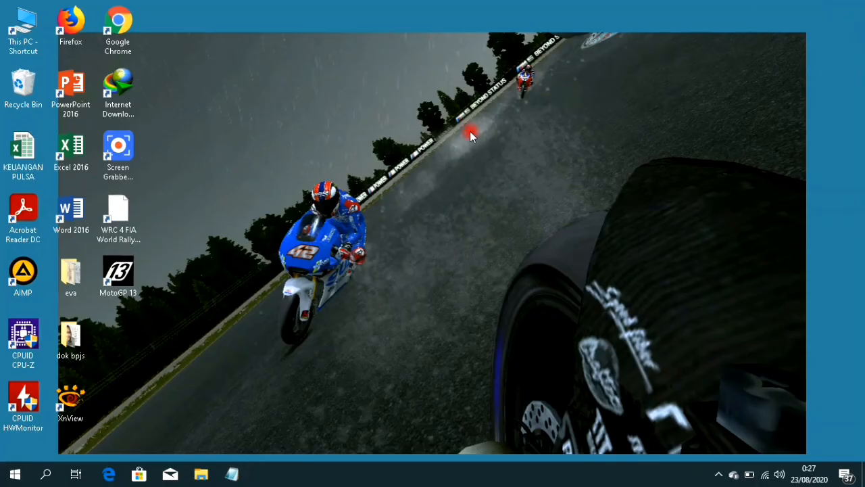